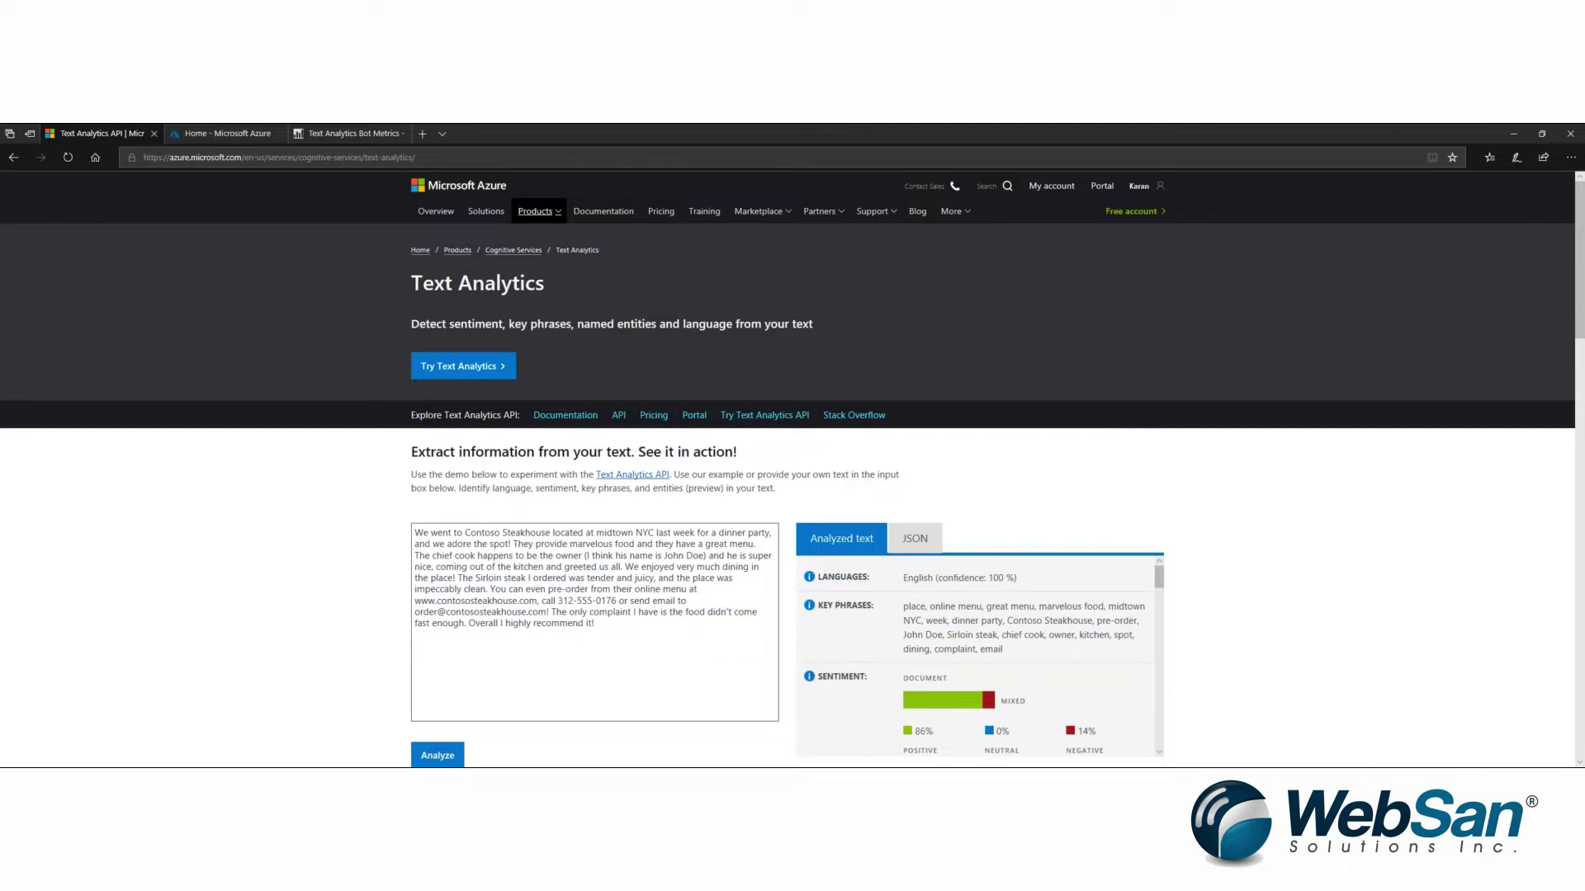
scroll(1256, 443, down, 1)
scroll(1262, 445, down, 3)
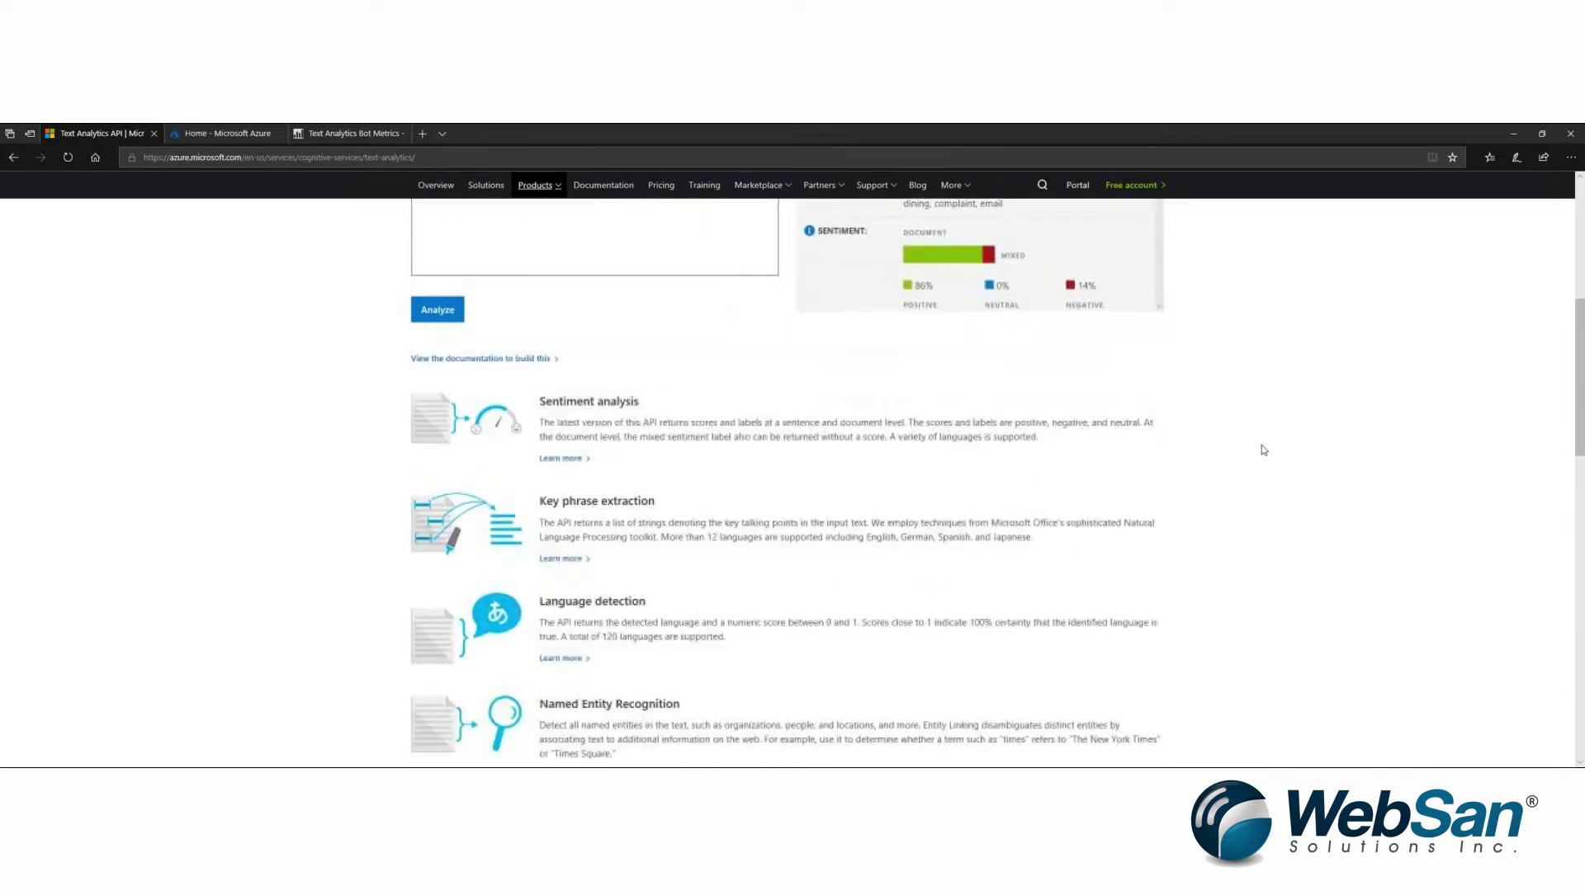
scroll(1262, 444, down, 1)
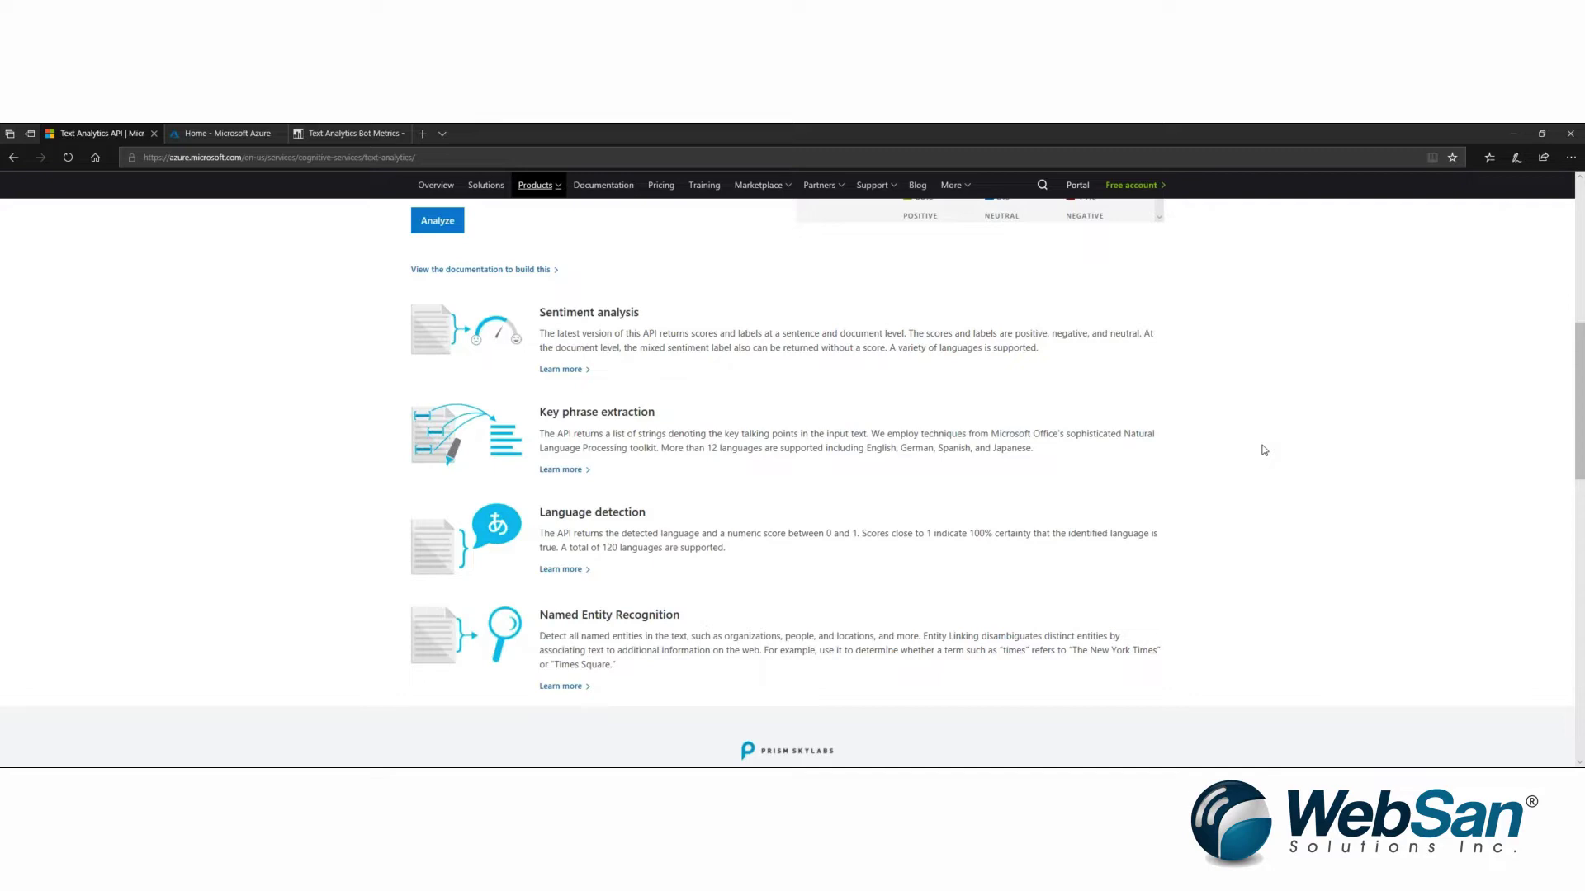
scroll(1263, 449, up, 2)
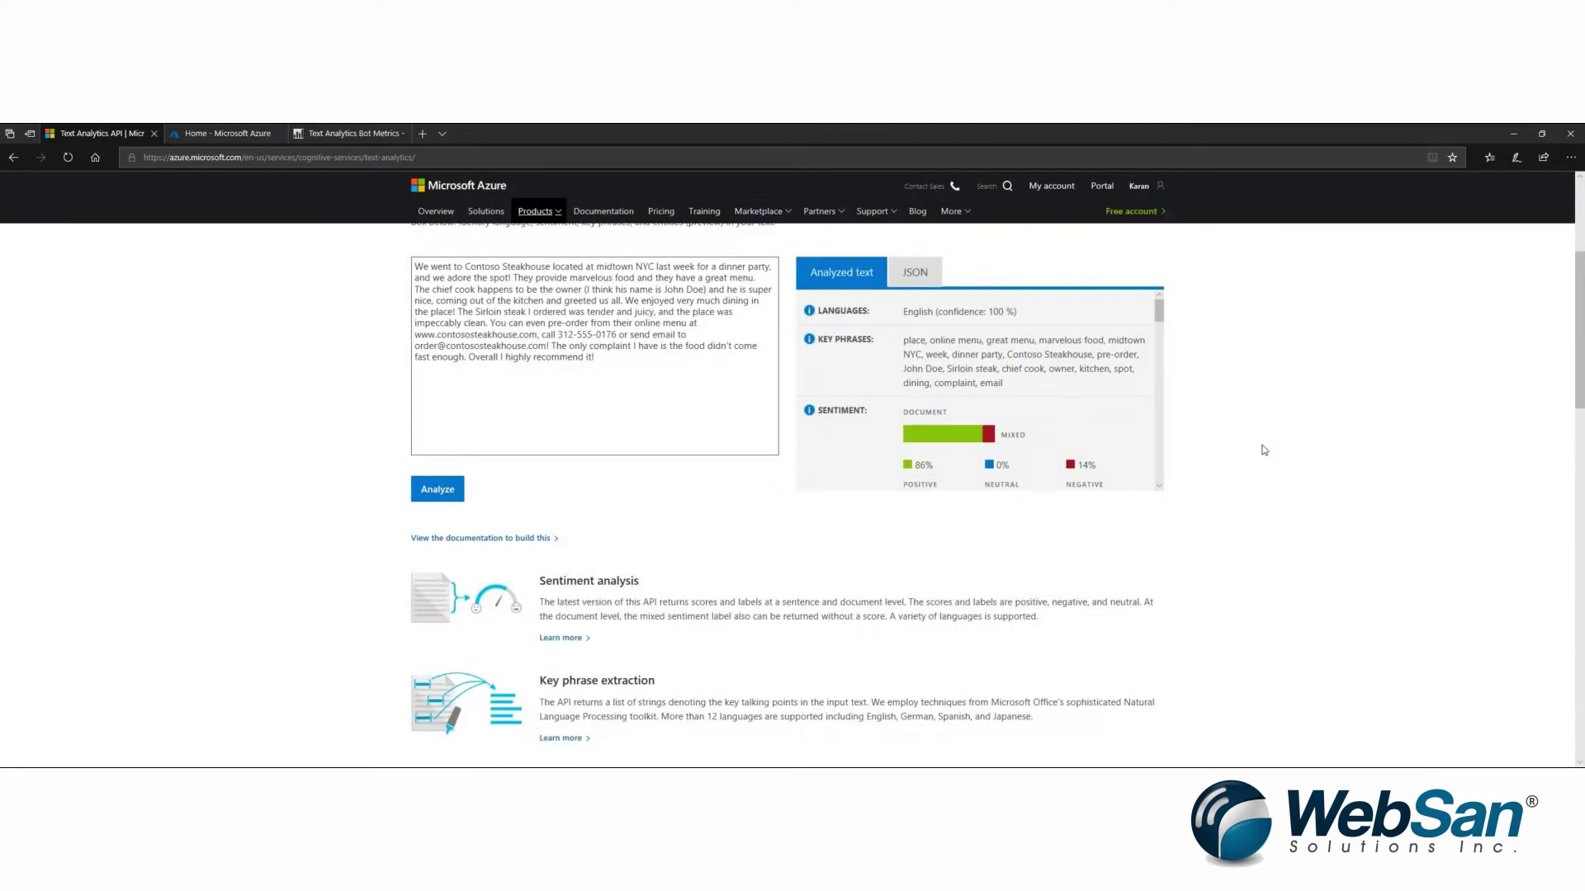
From the Azure portal home, begin a new resource and find Text Analytics in the Marketplace
click(227, 137)
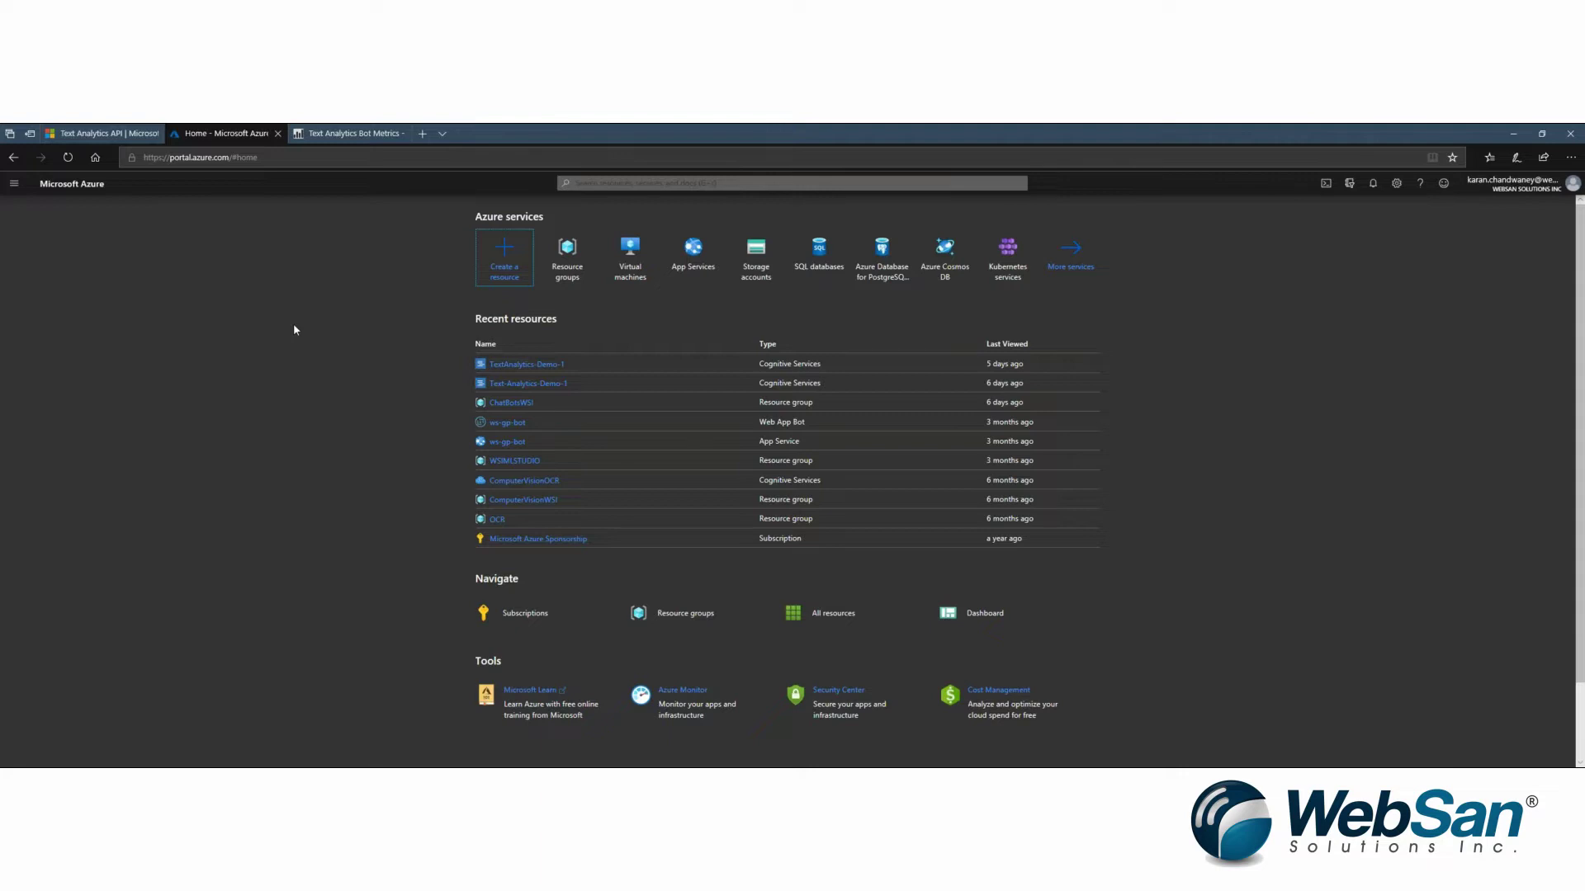
click(520, 265)
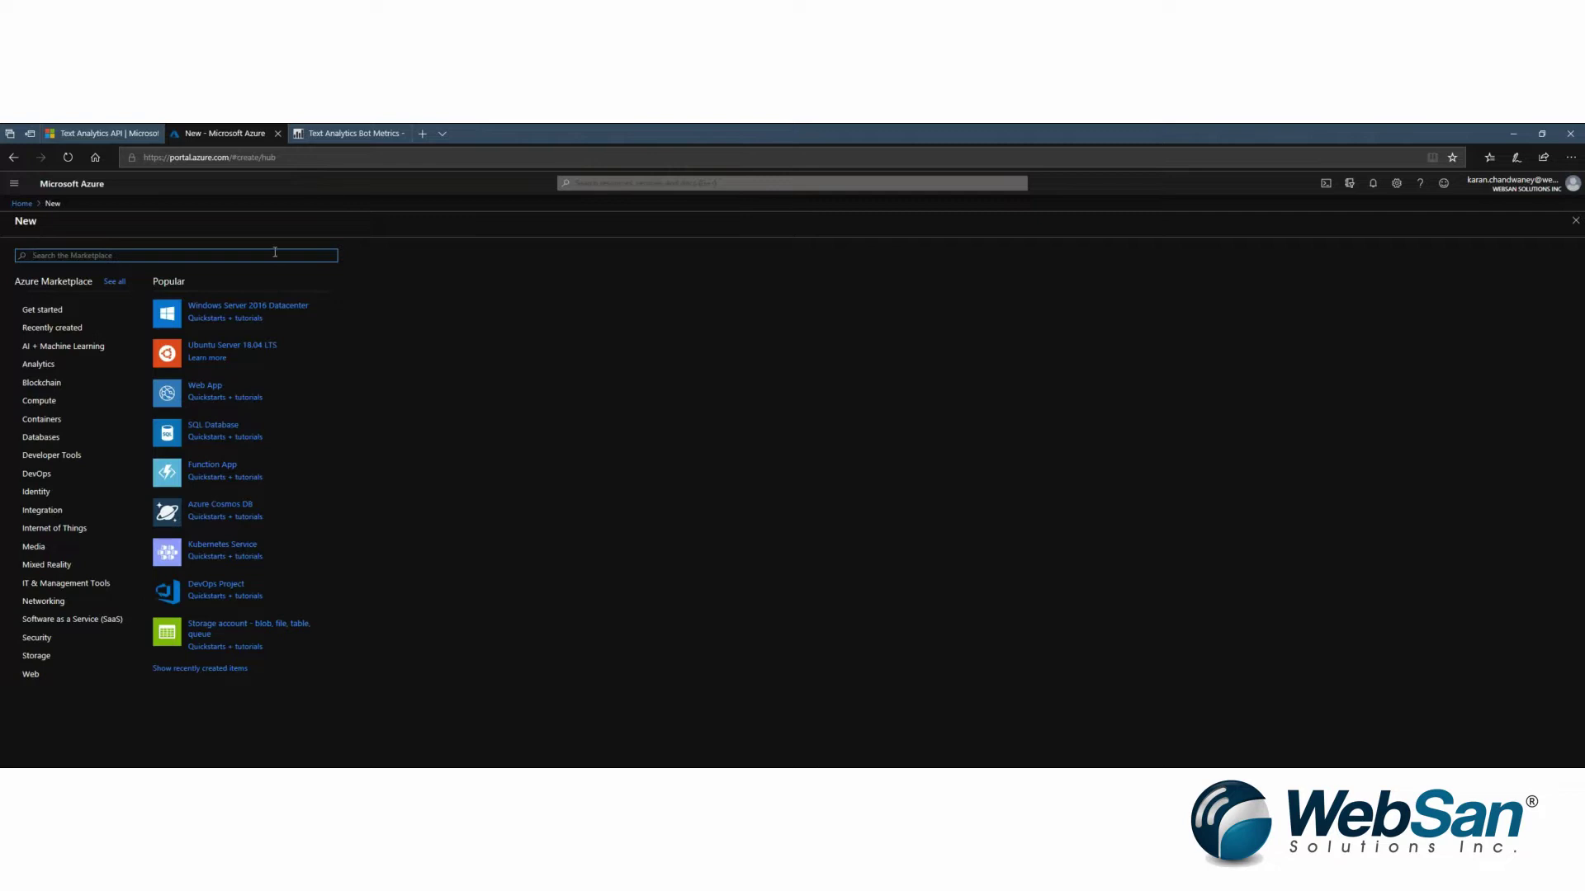
text(text analy)
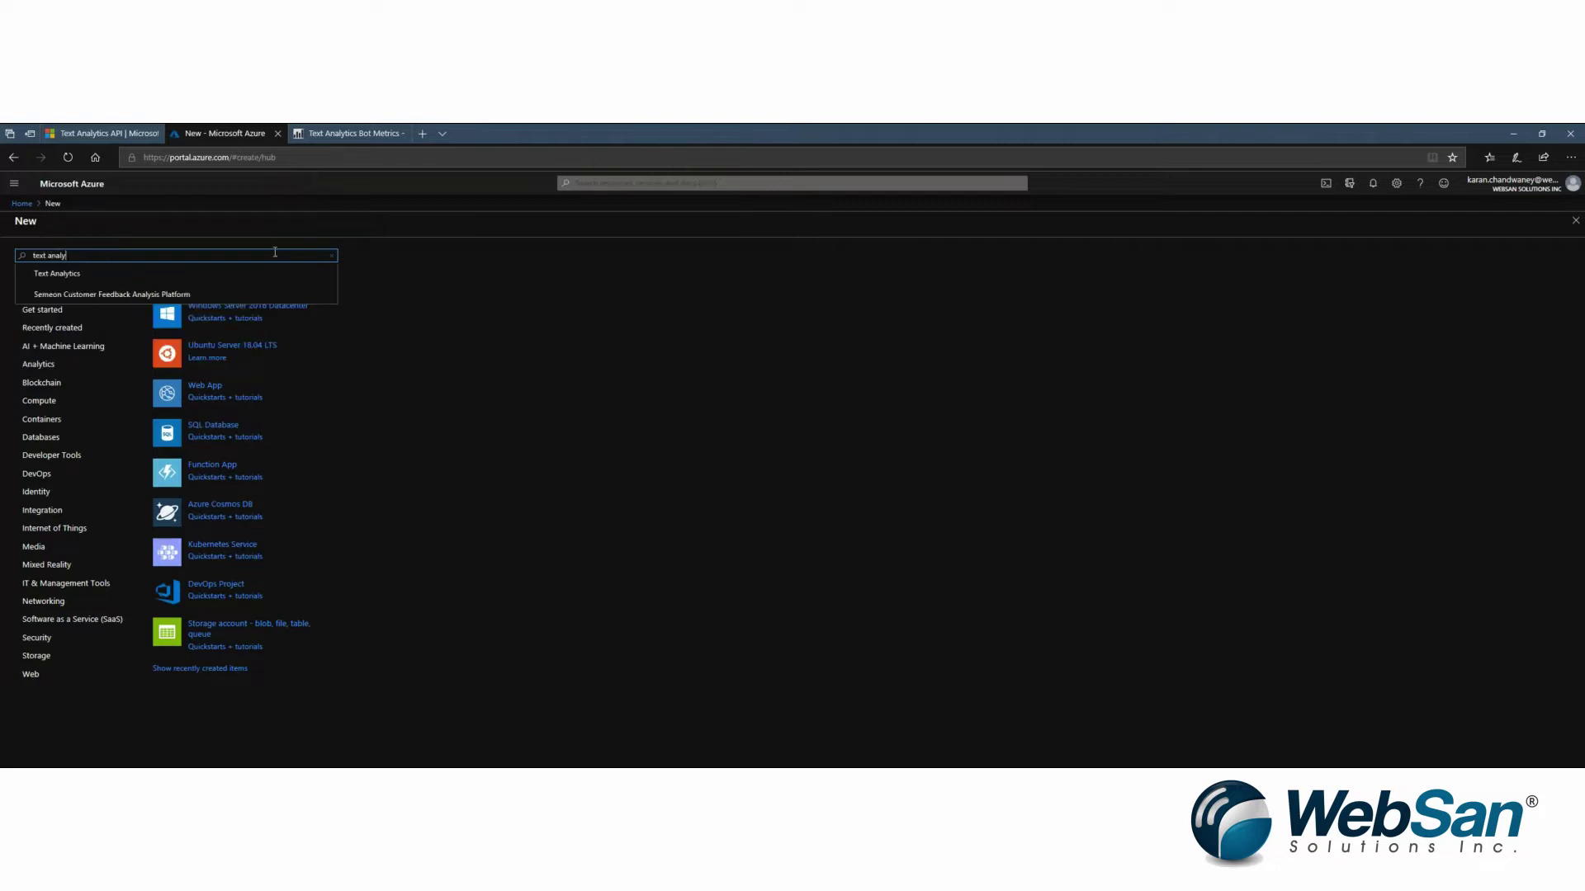
text(tics)
key(Return)
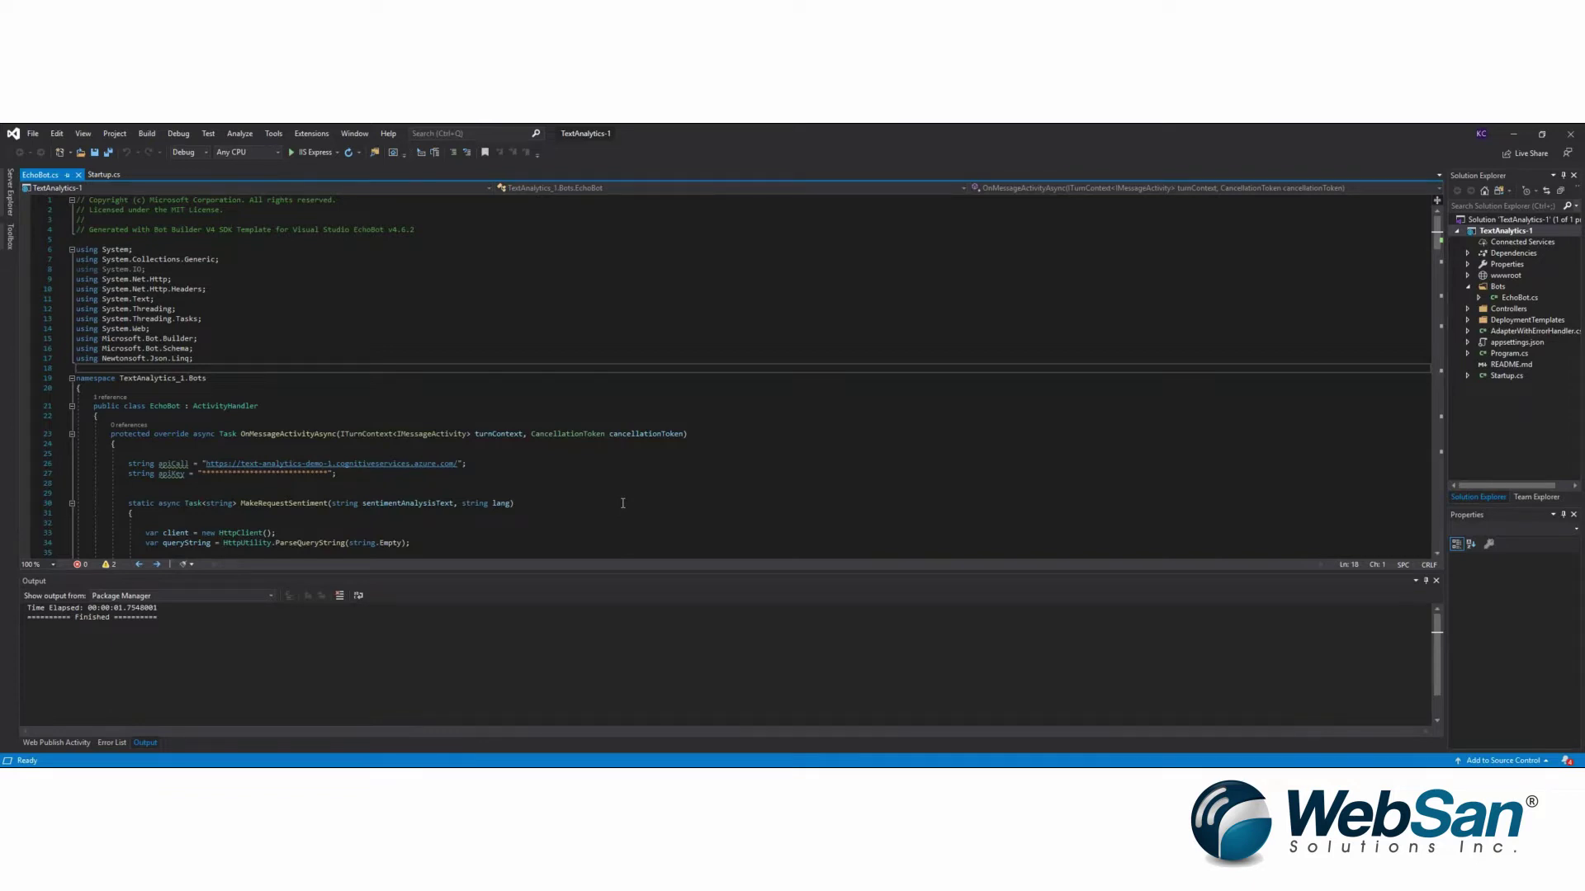
Paste the new key into the apiKey string and run the bot locally with IIS Express
double_click(310, 472)
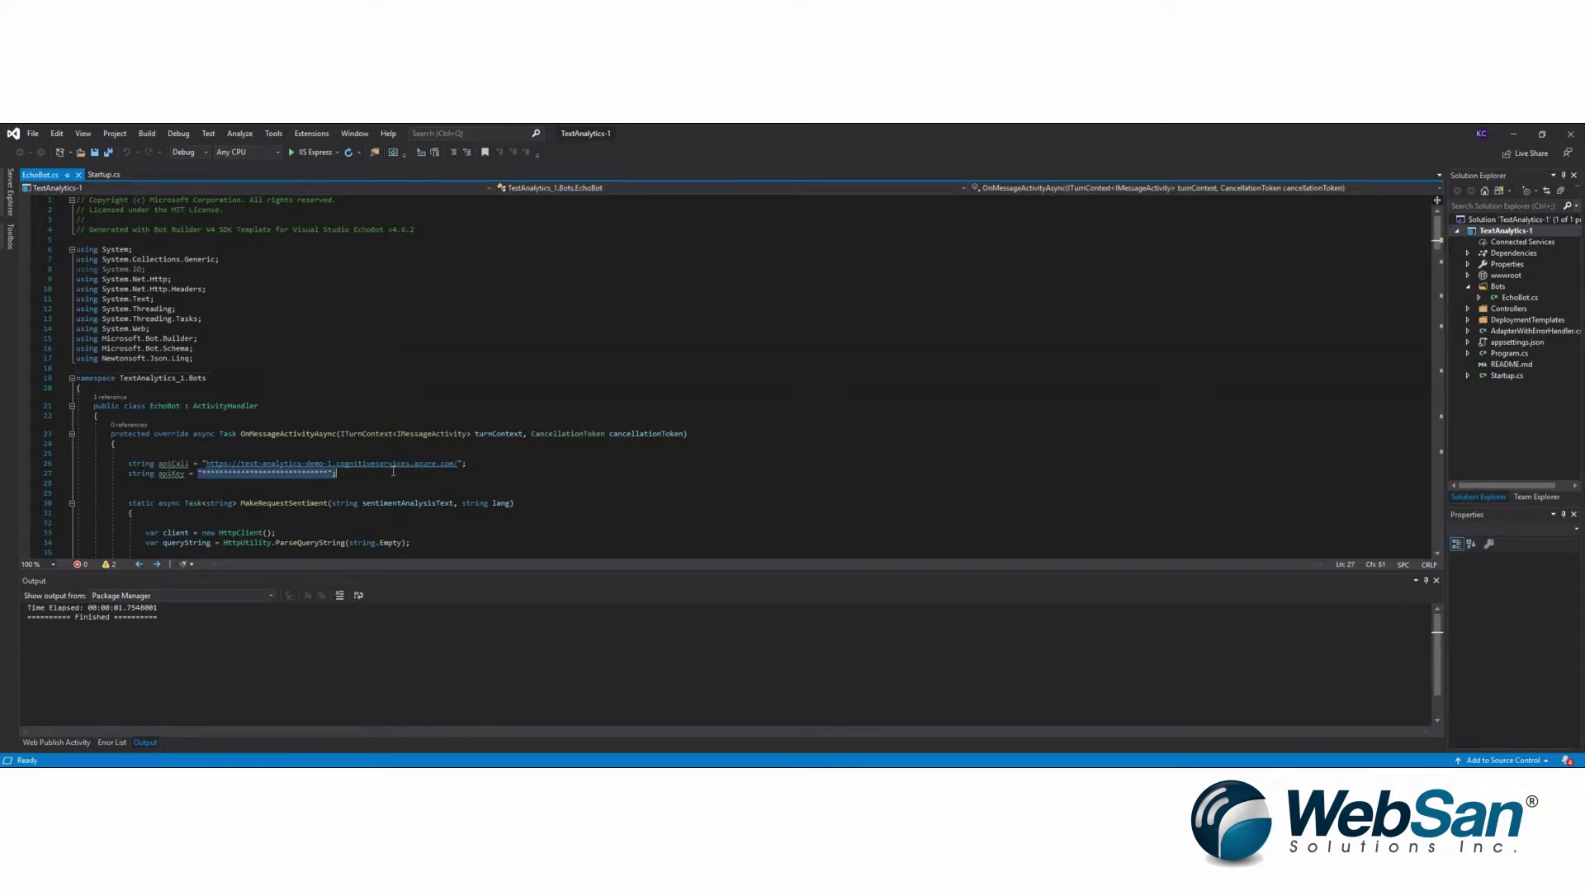
key(ctrl+v)
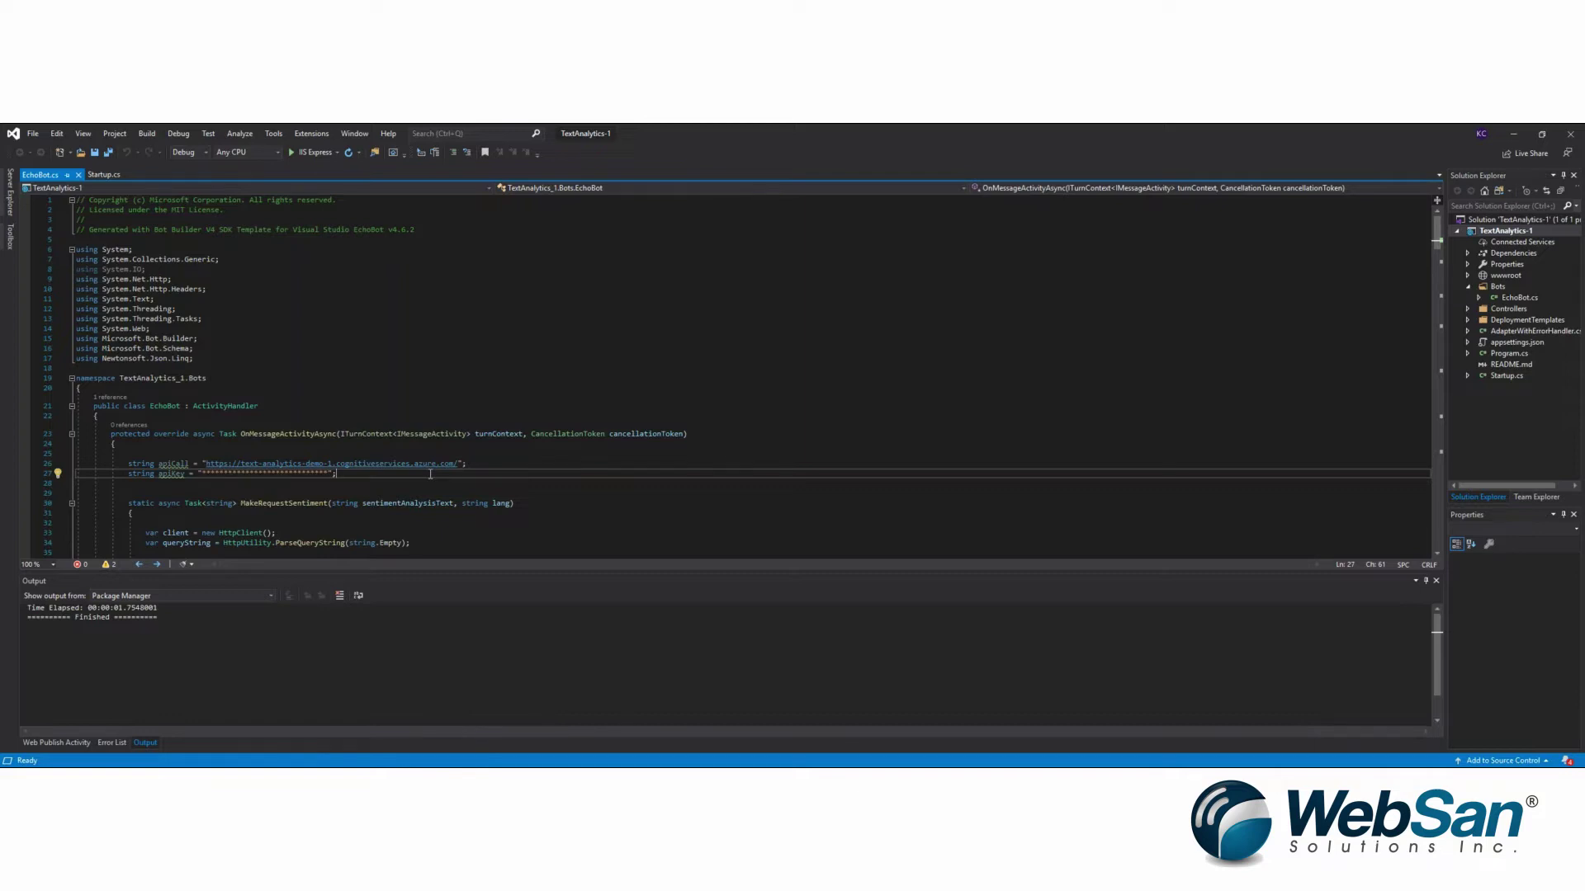
click(311, 153)
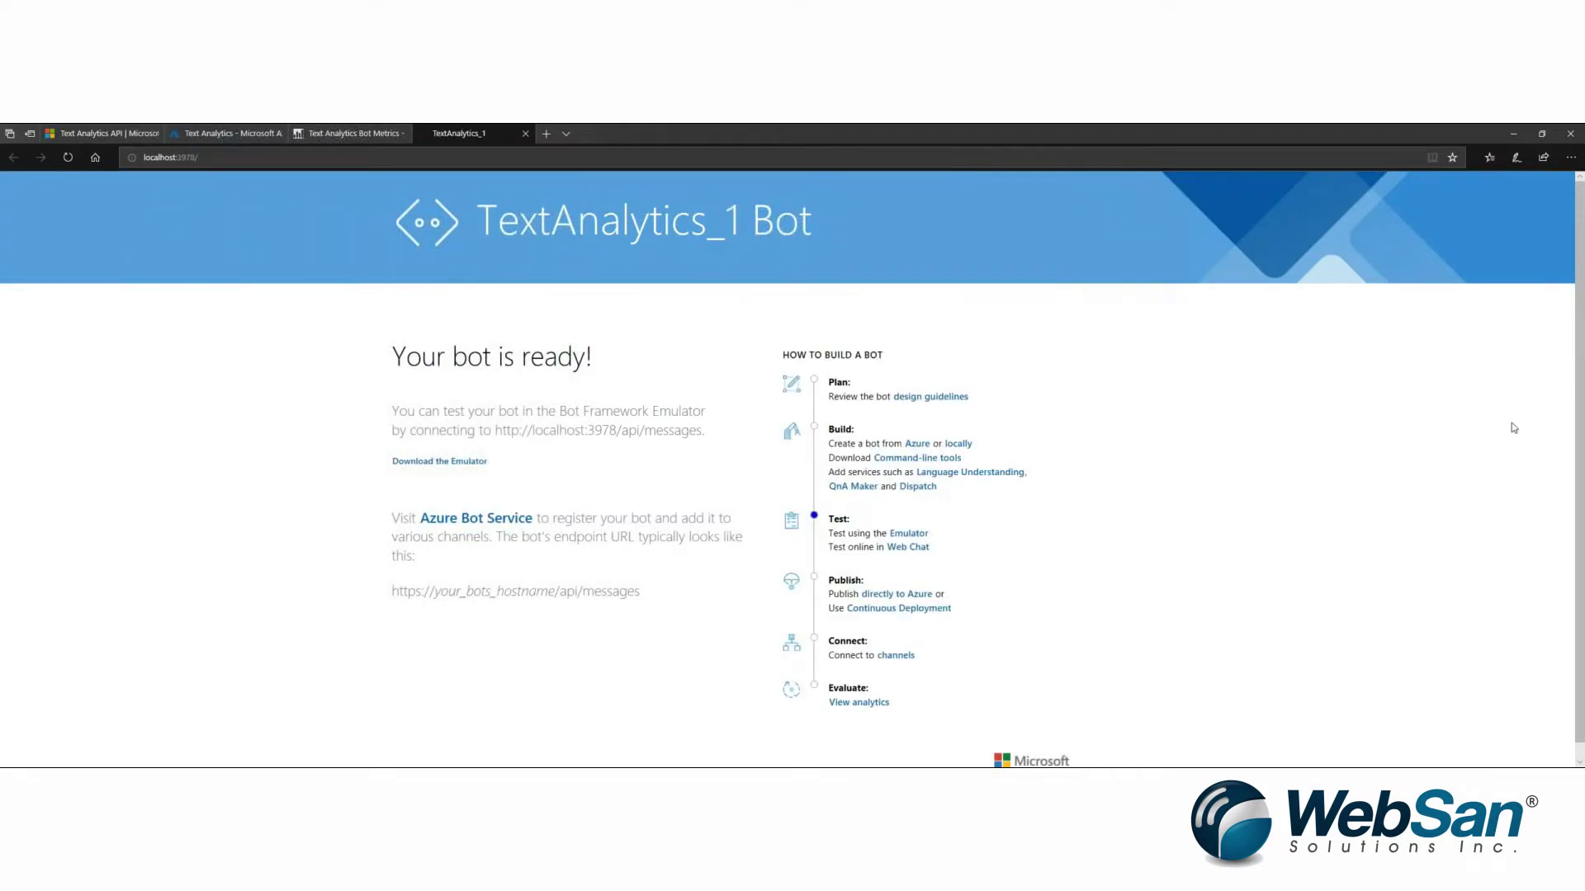
Minimize the browser showing the localhost 'Your bot is ready!' page
click(1510, 133)
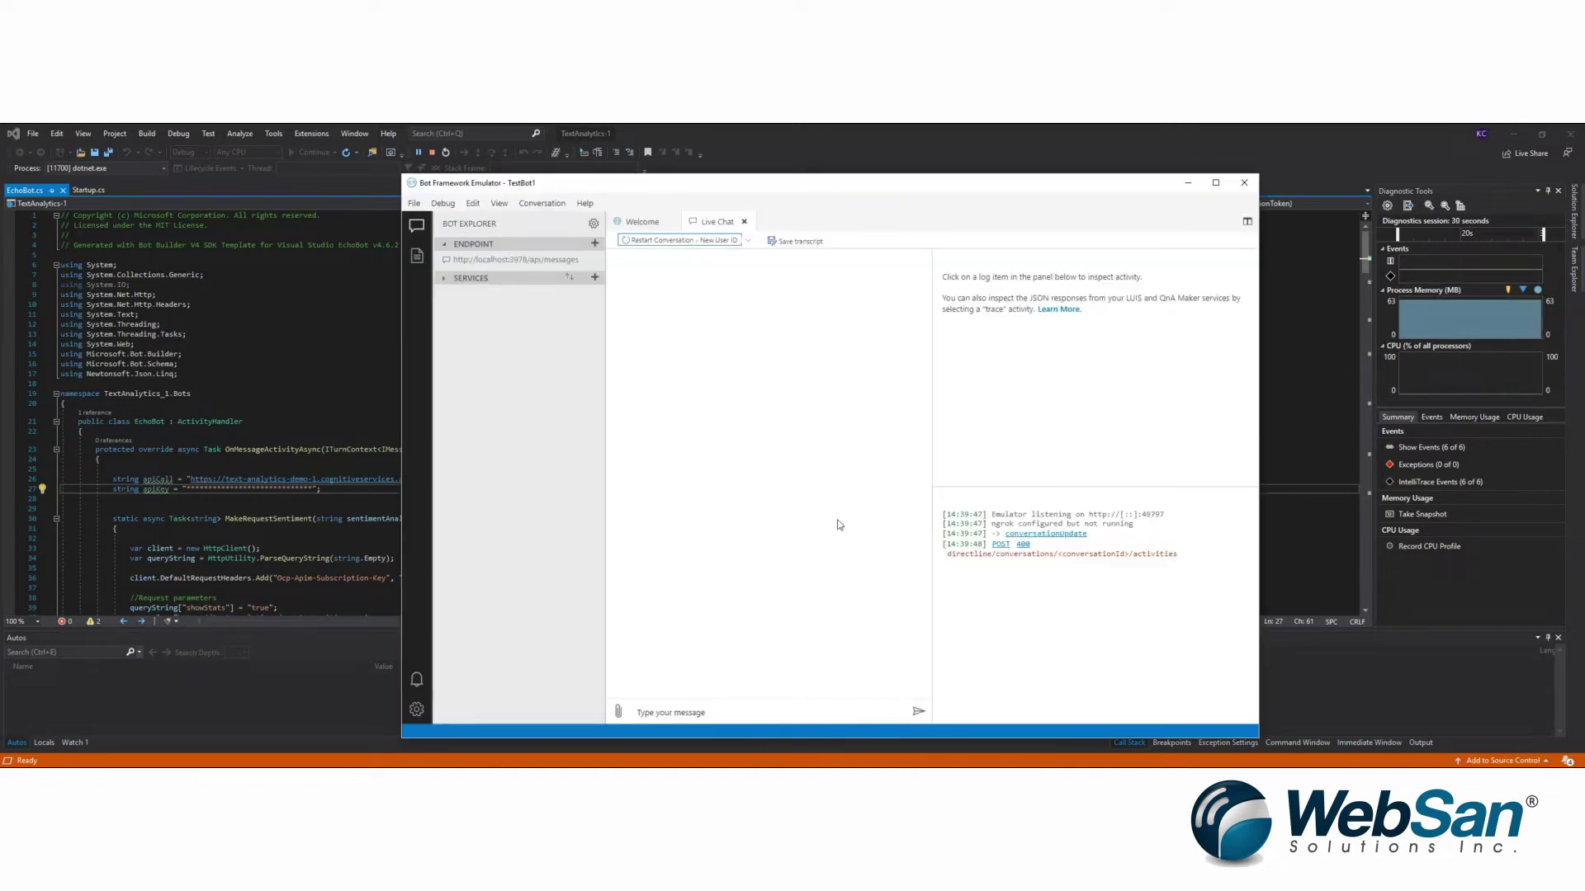
Restart the Live Chat conversation and start the message 'We went to Nobu Restaurant over the weekend'
click(678, 239)
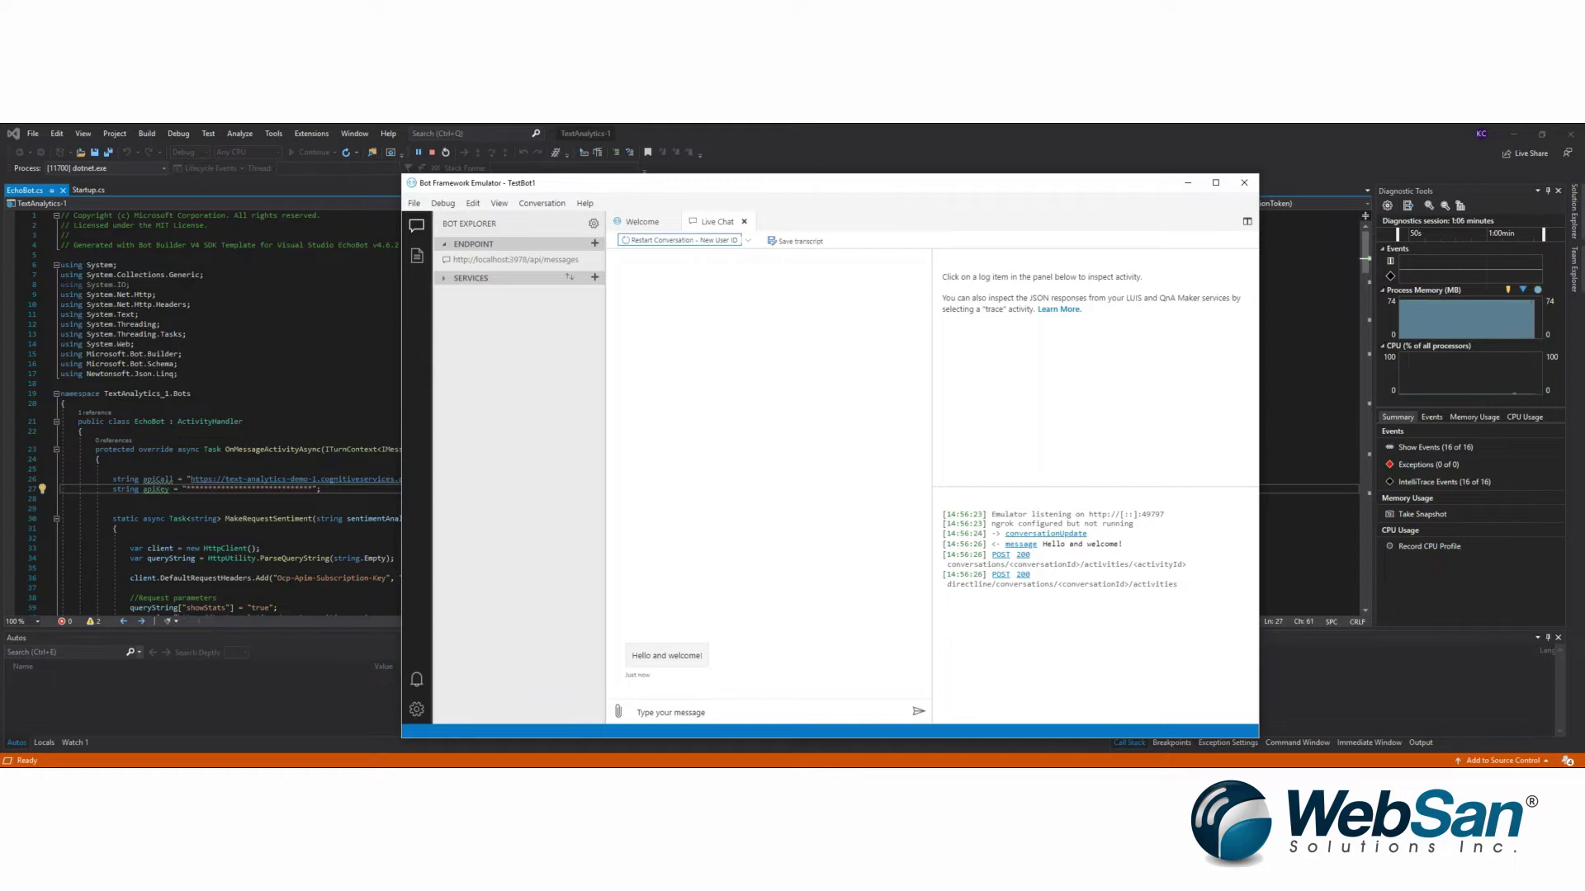
click(759, 710)
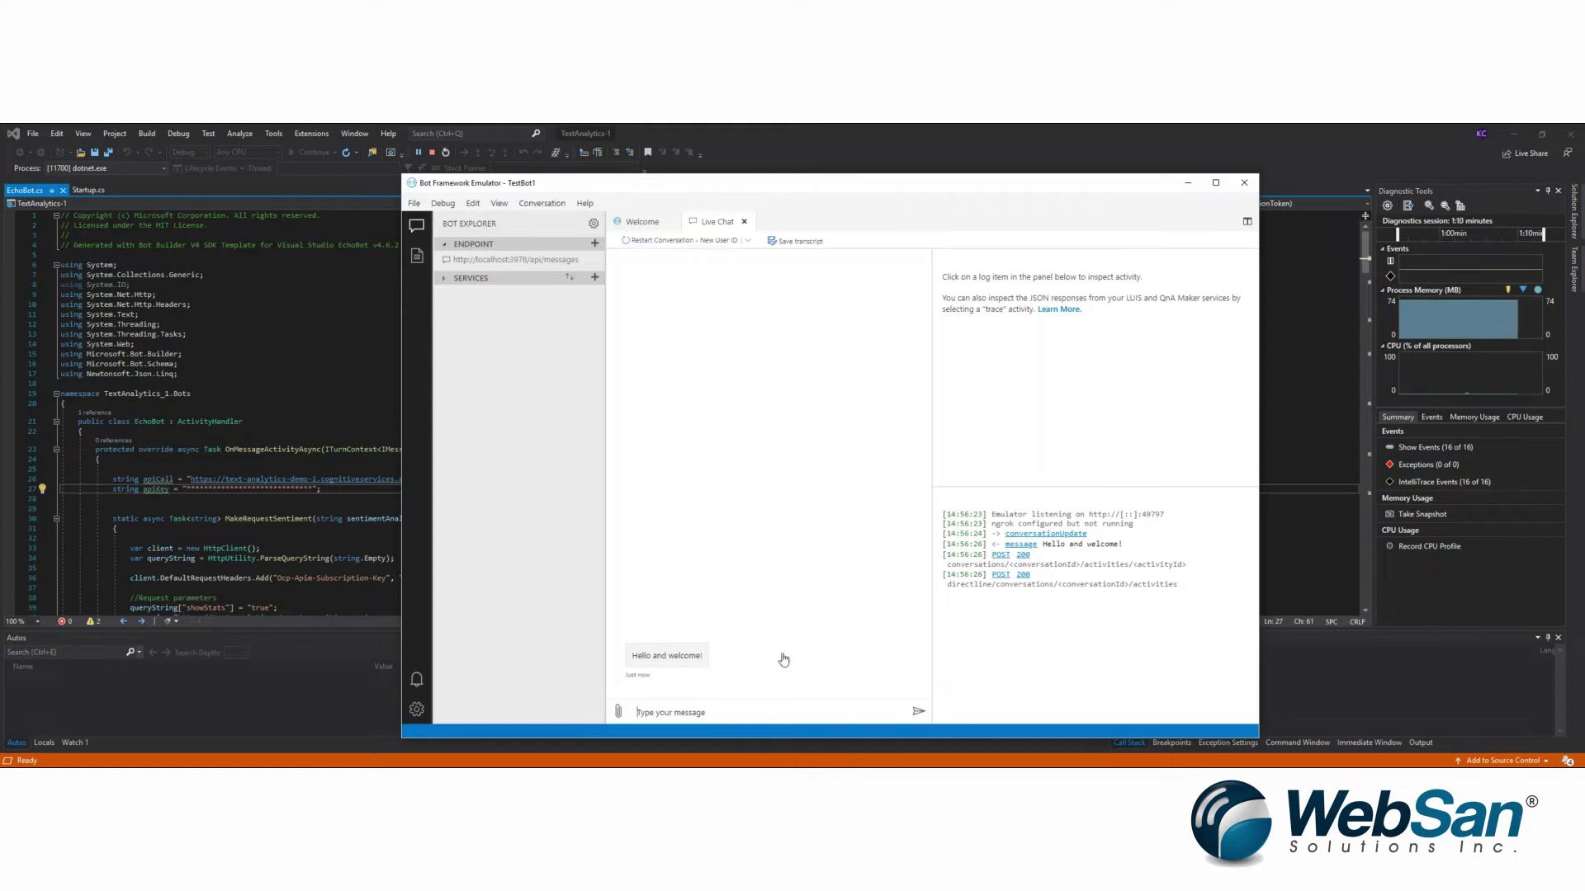
text(We went to No)
text(bu Restaurant o)
text(ver the we)
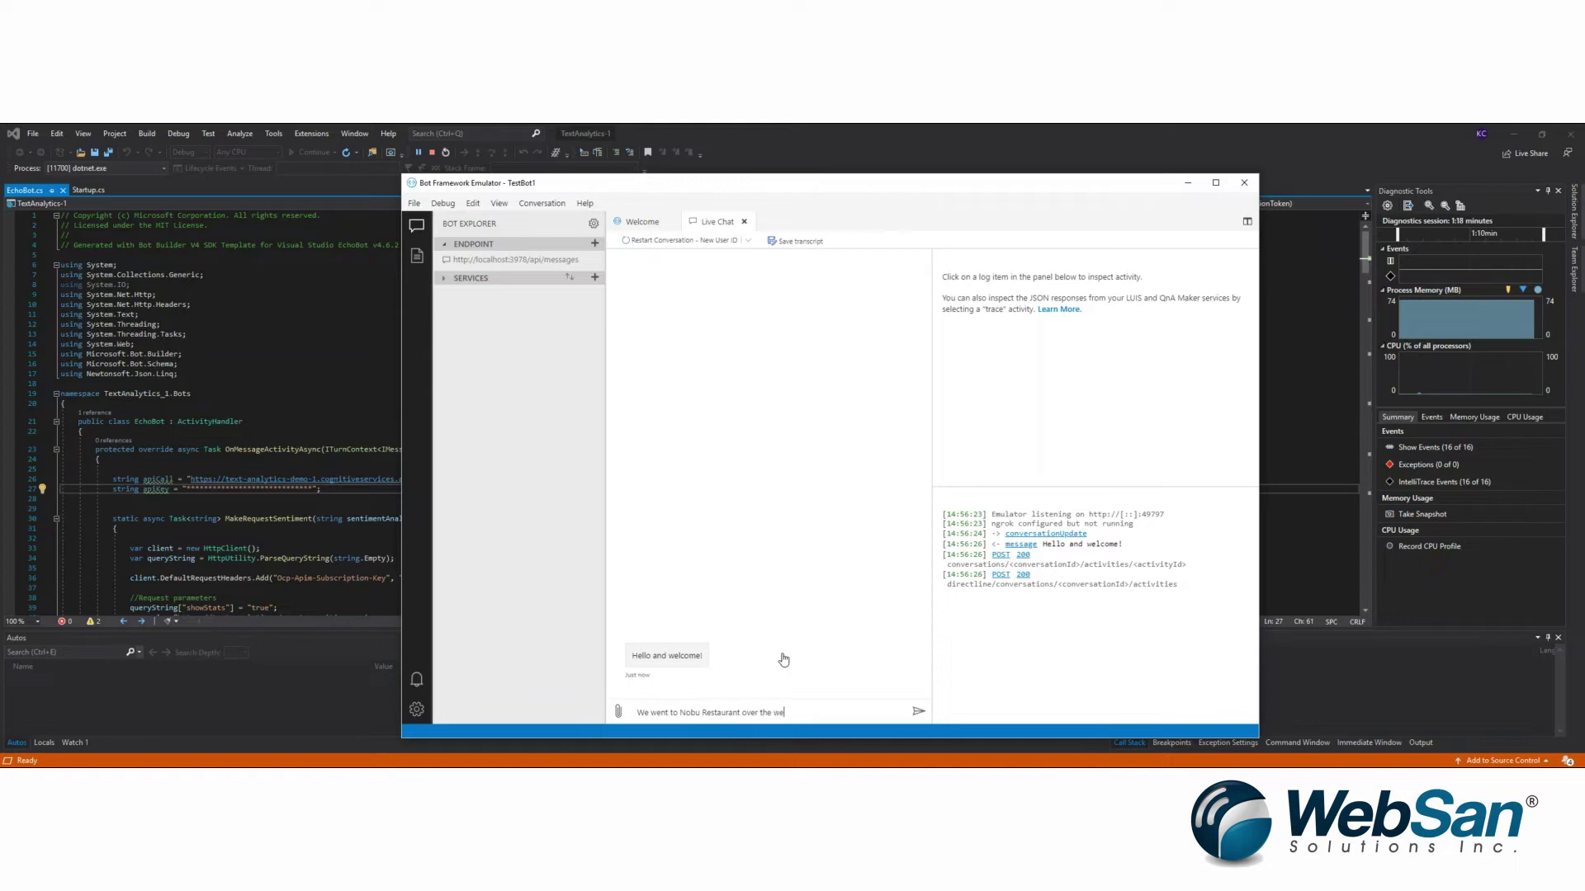
text(ekend and loved it. The sushi was amazing!)
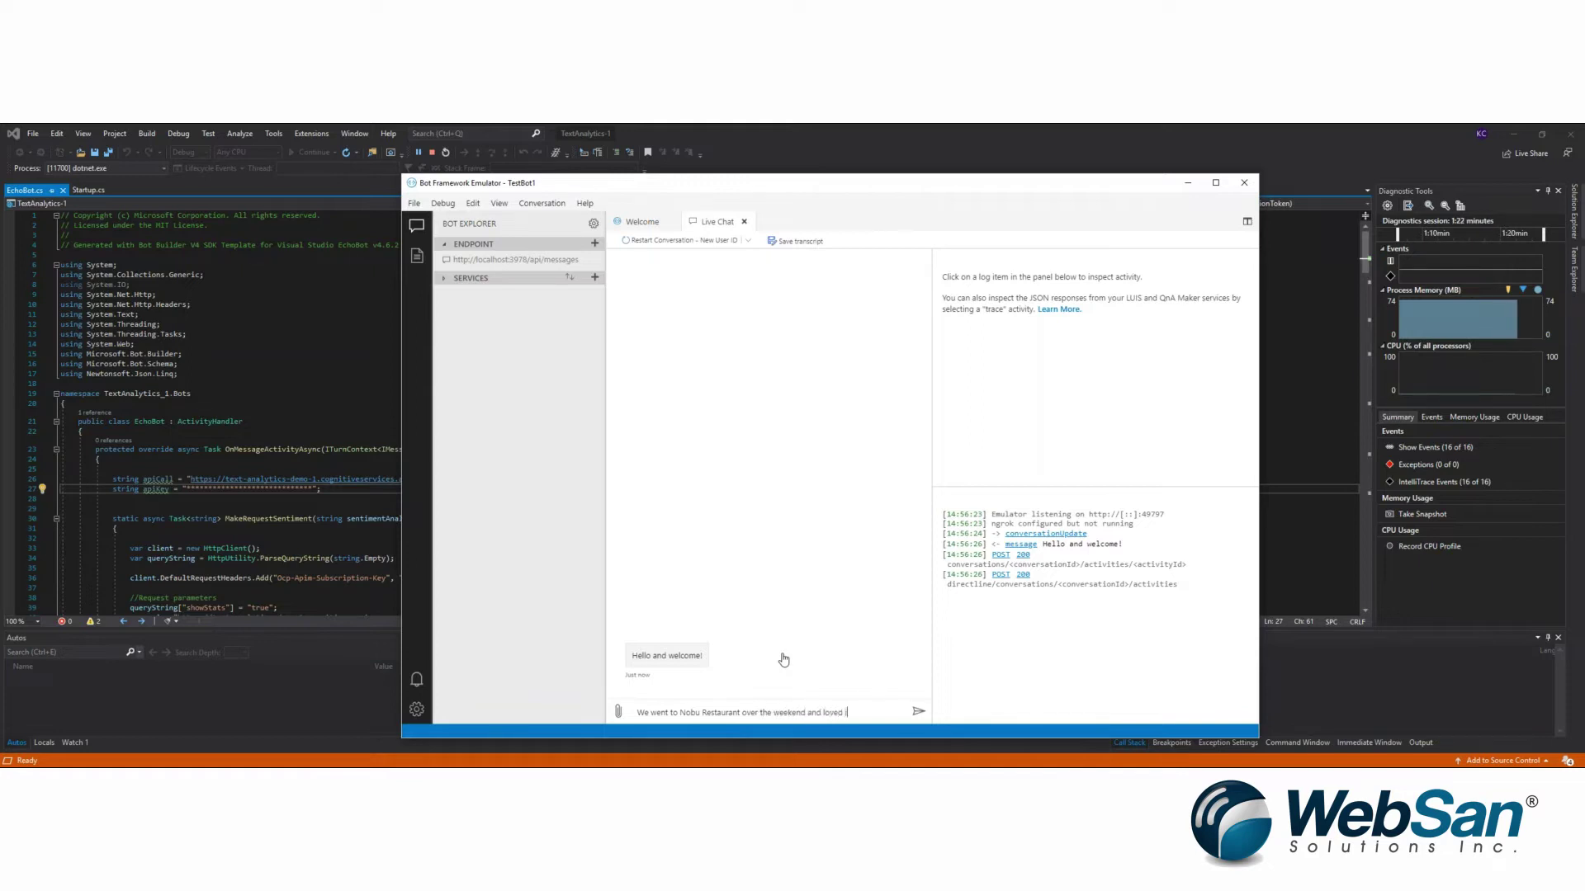
text(. The sus)
text(hishi)
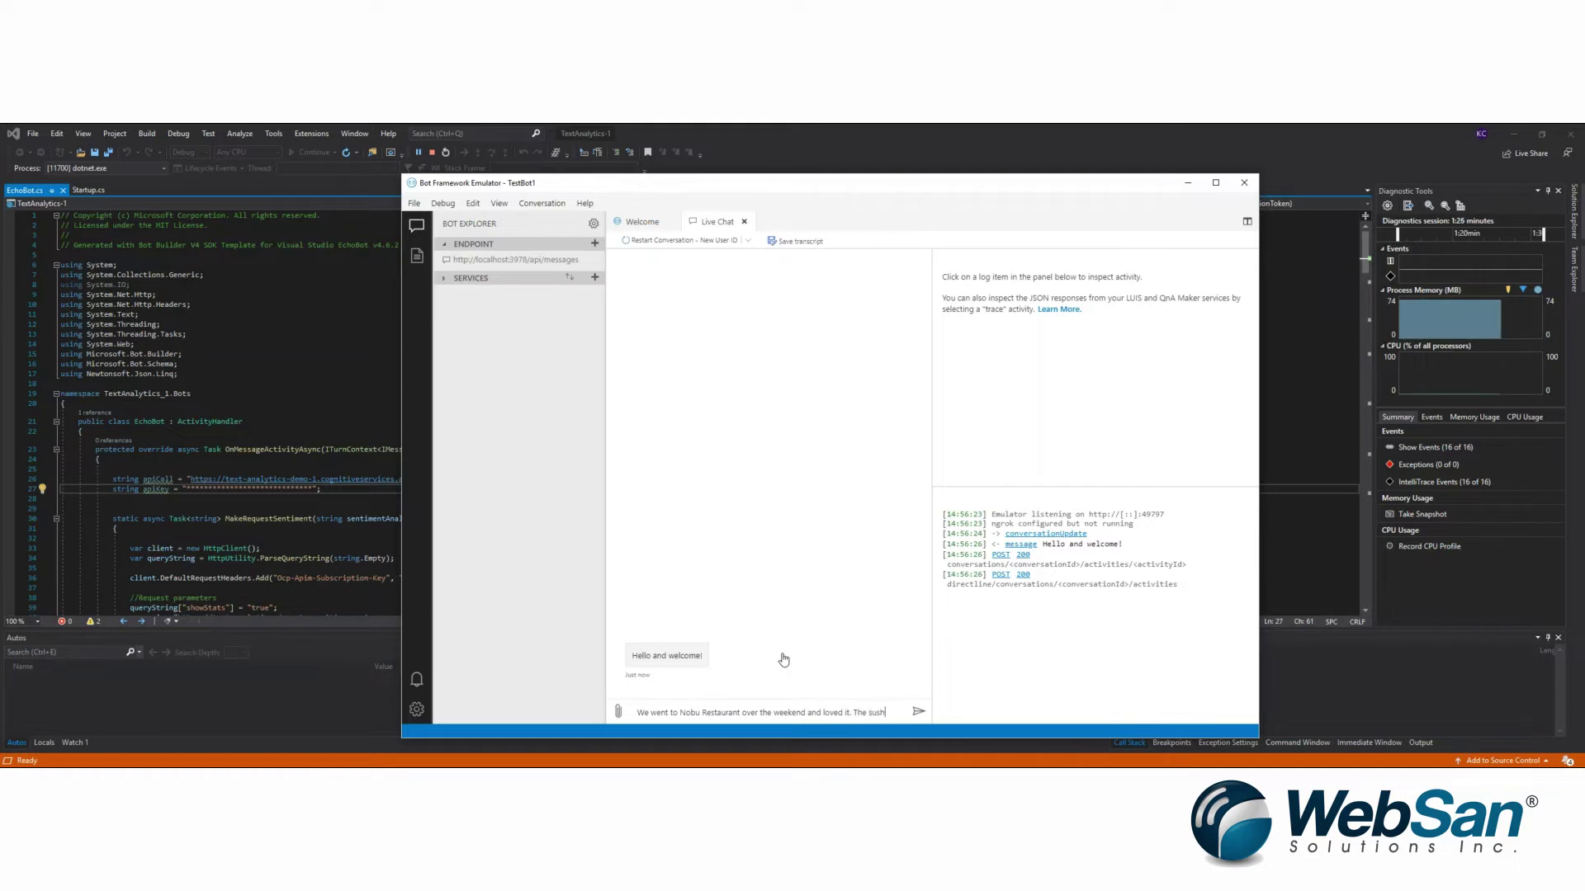
text( was ama)
text(zing!)
Send the glowing Nobu Restaurant review and receive a 100% positive sentiment analysis
key(Return)
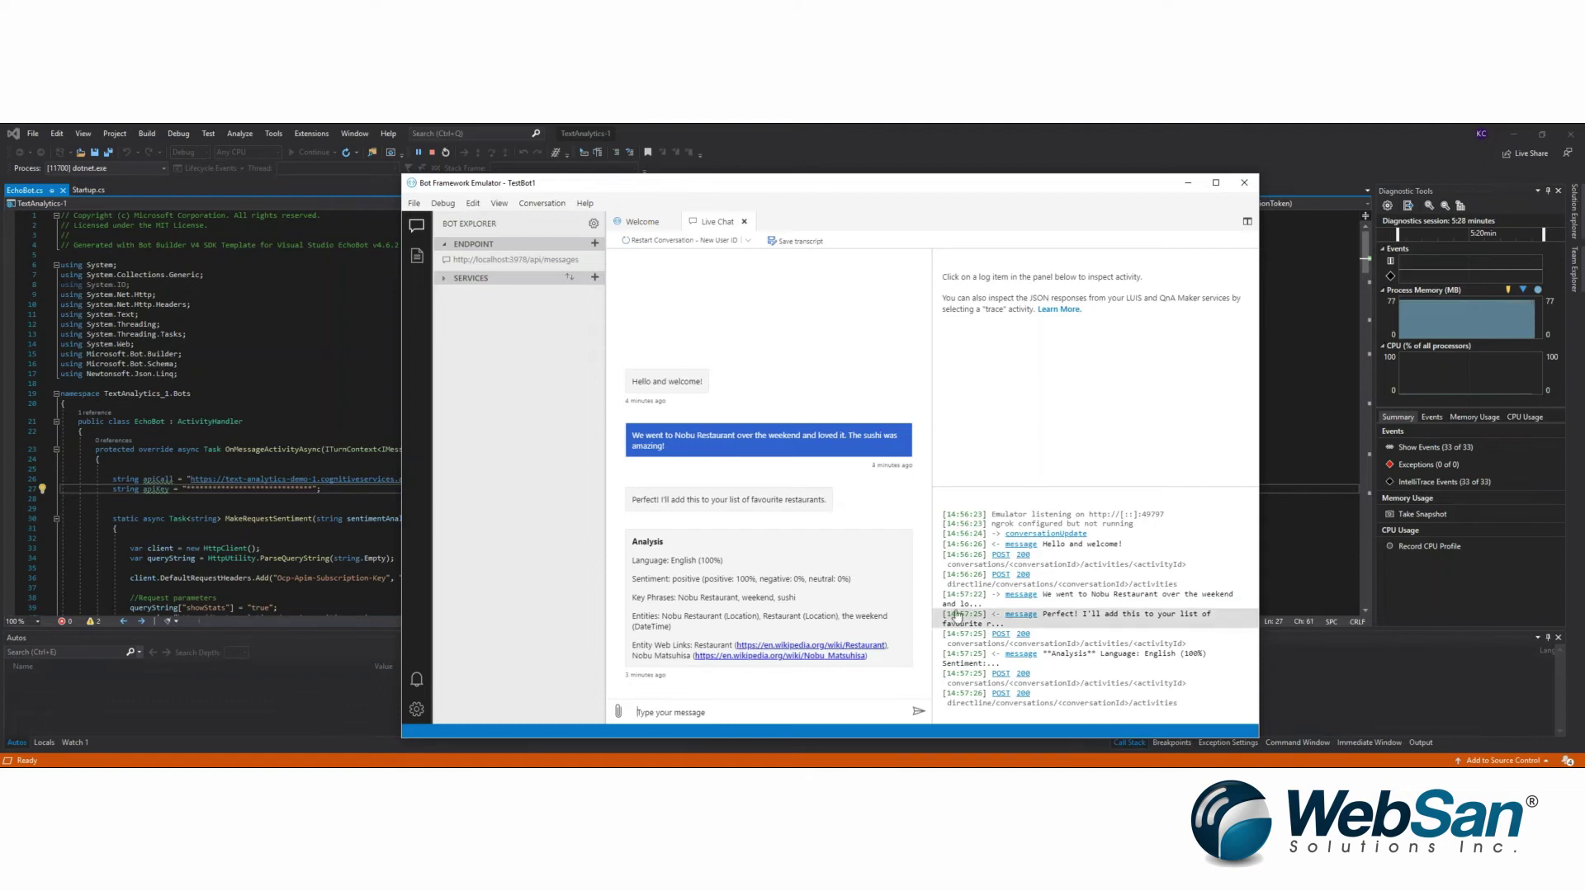
text(We we)
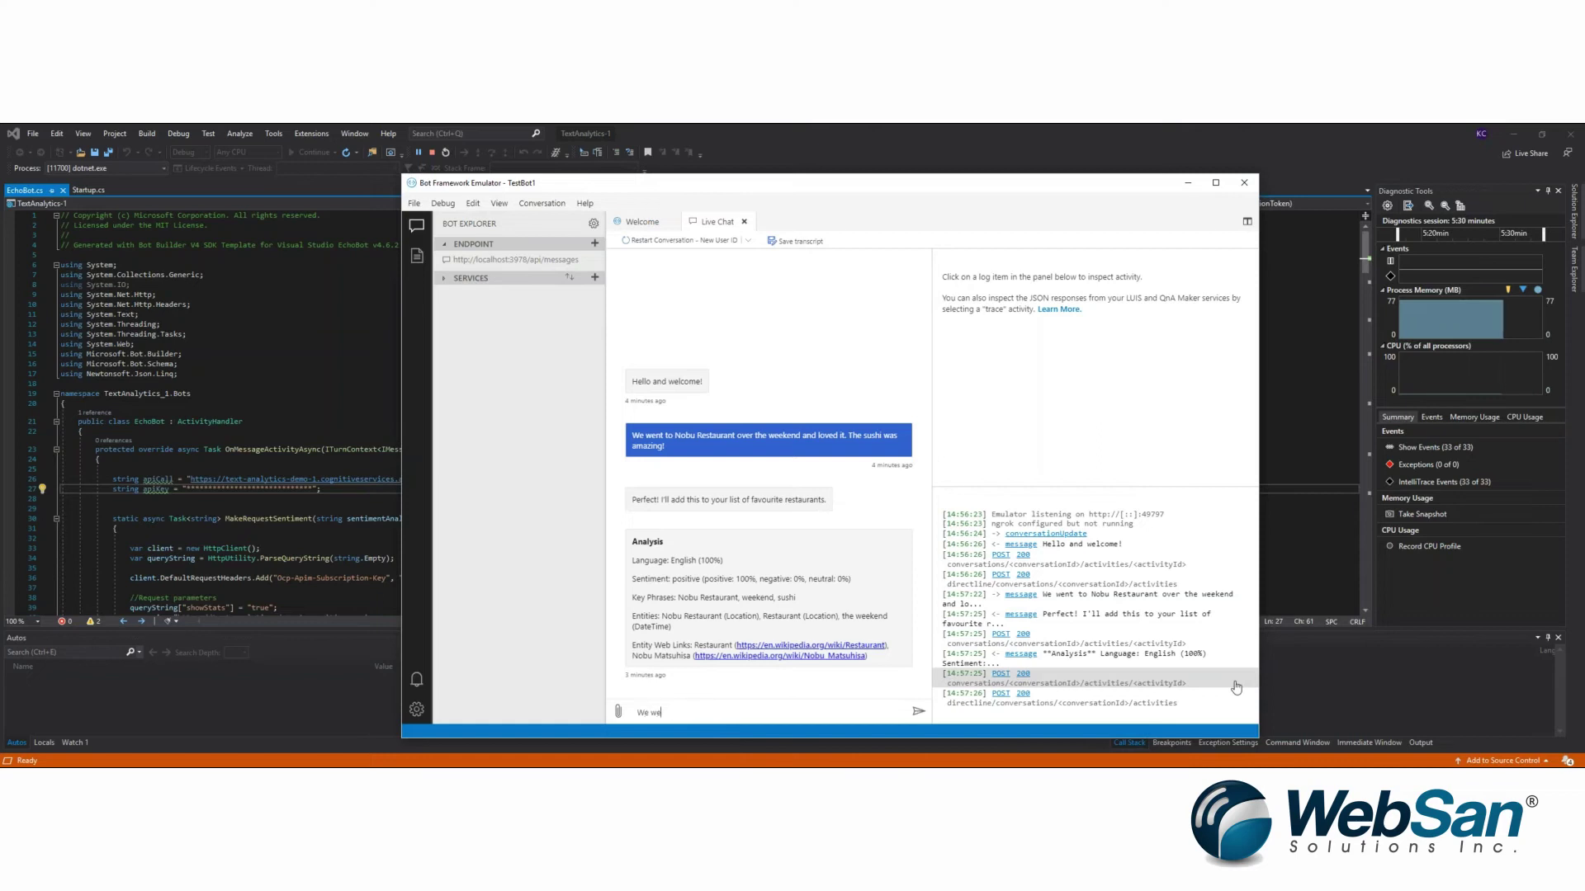
text(nt to Nobu Re)
text(st)
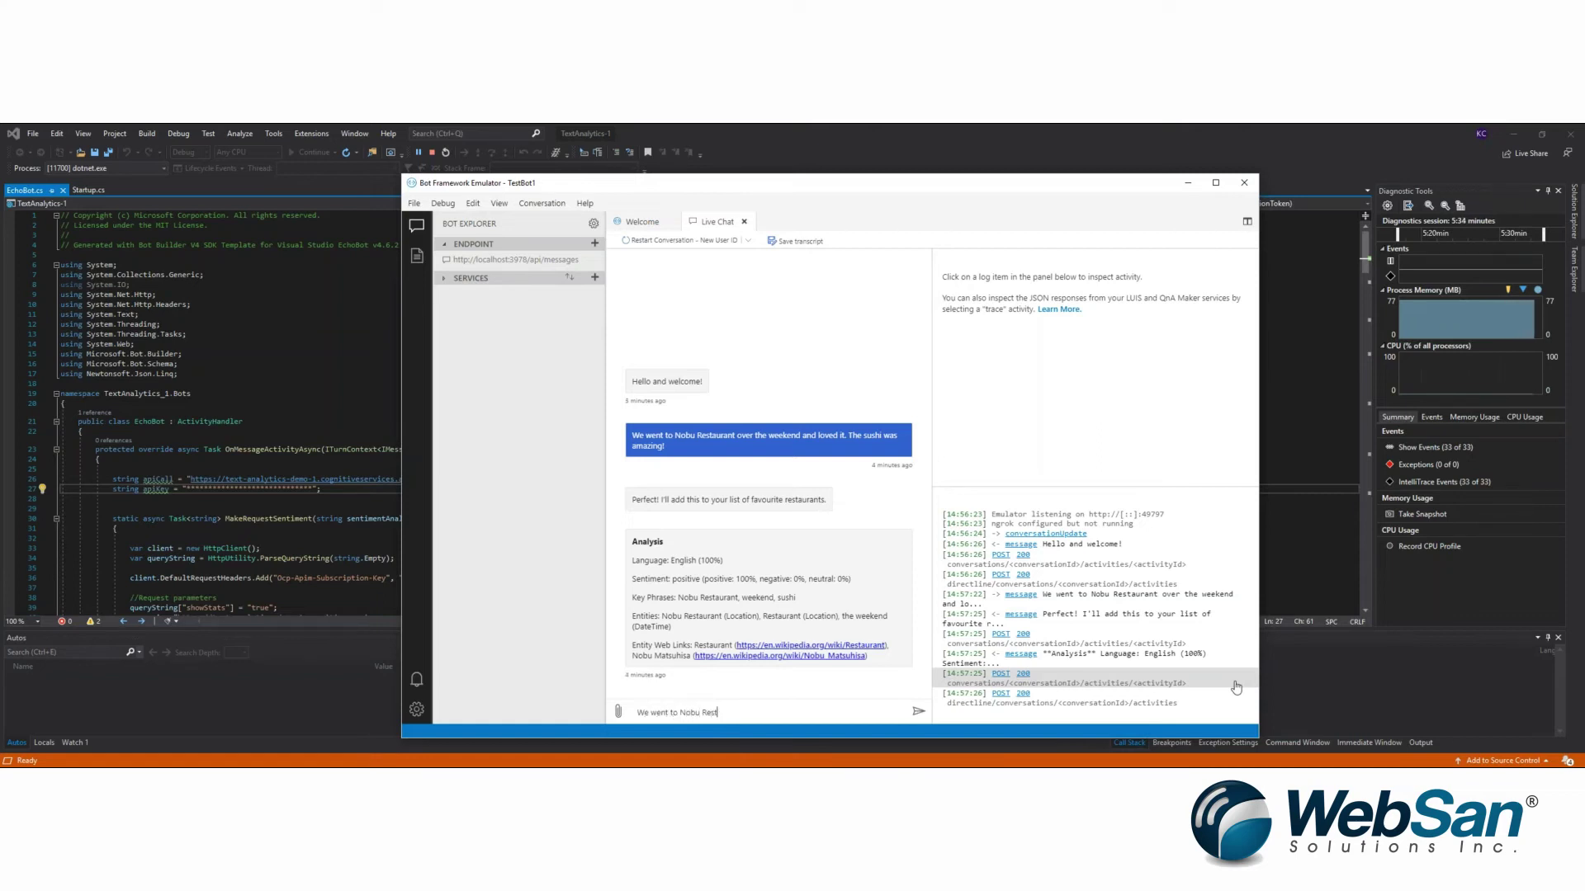
text(aurant over the)
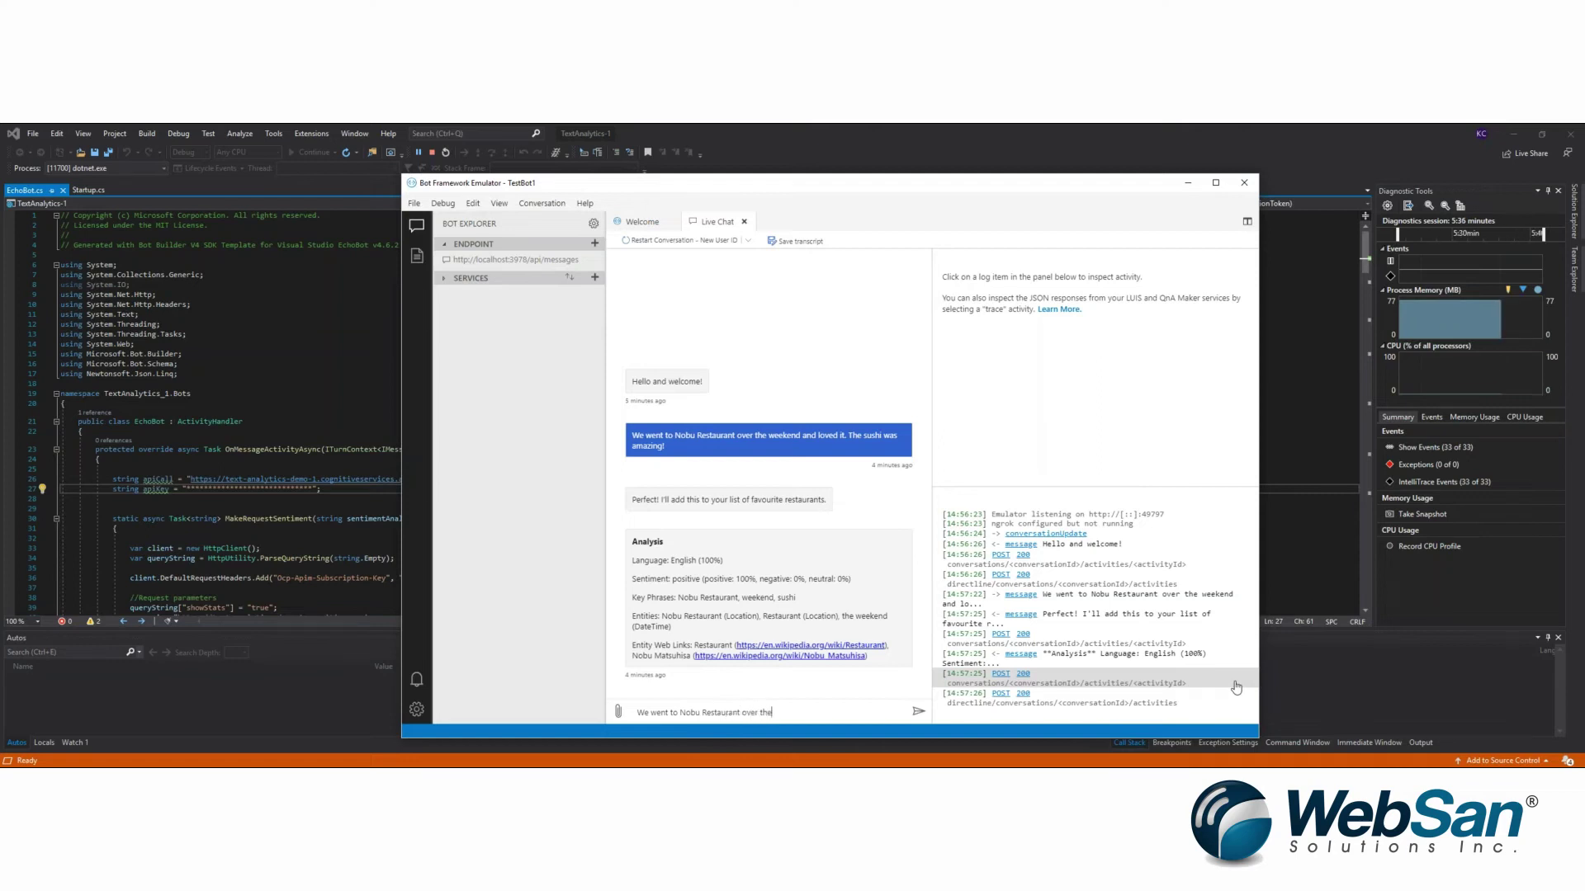
text( weekend)
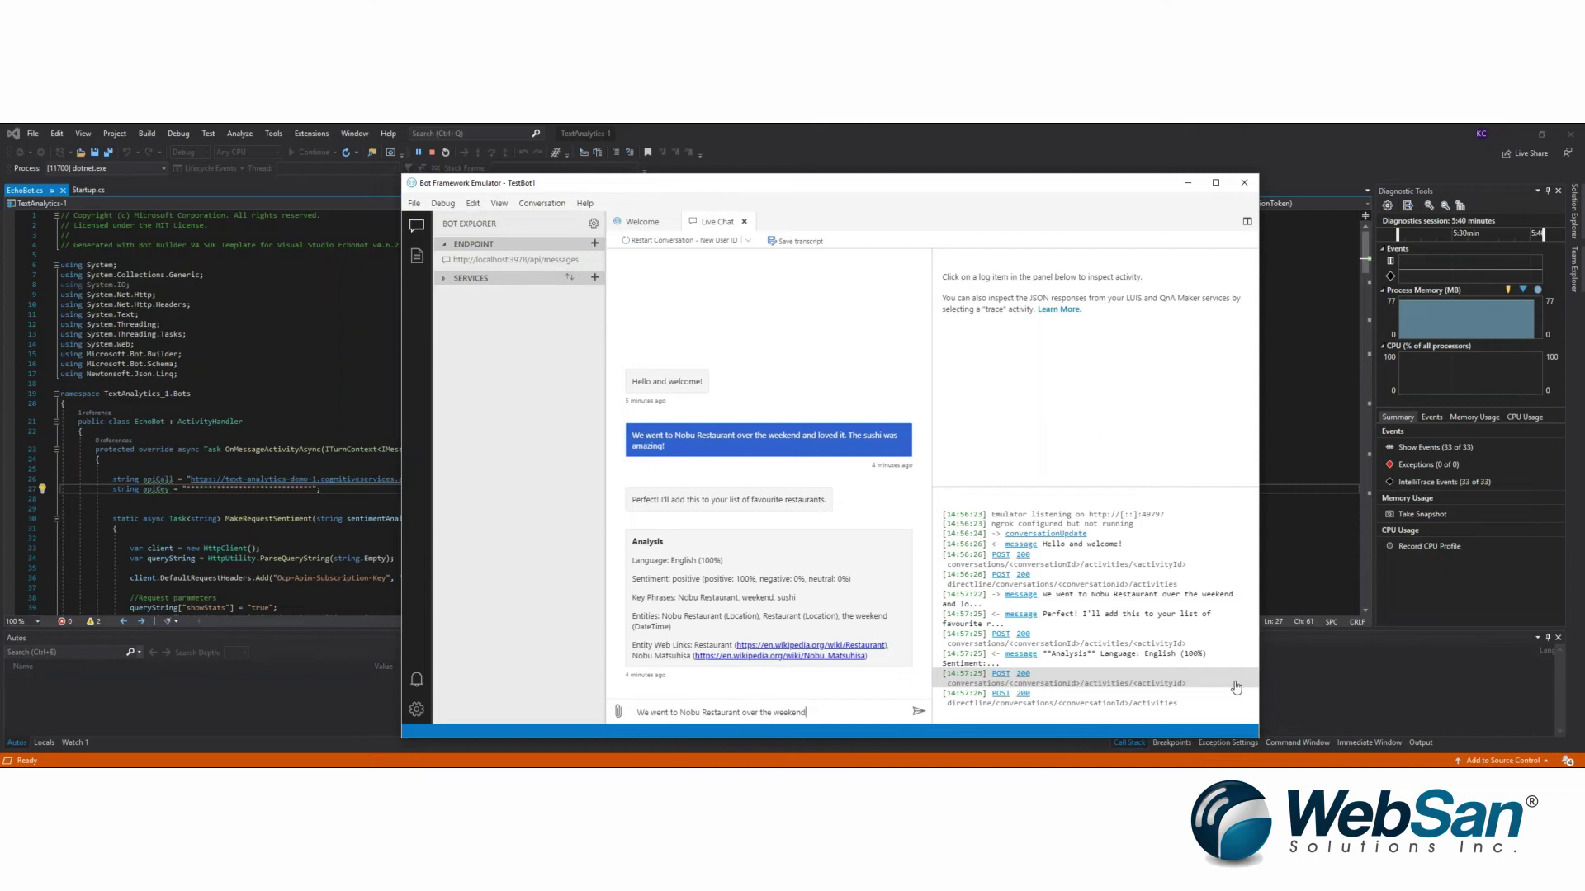
text( and )
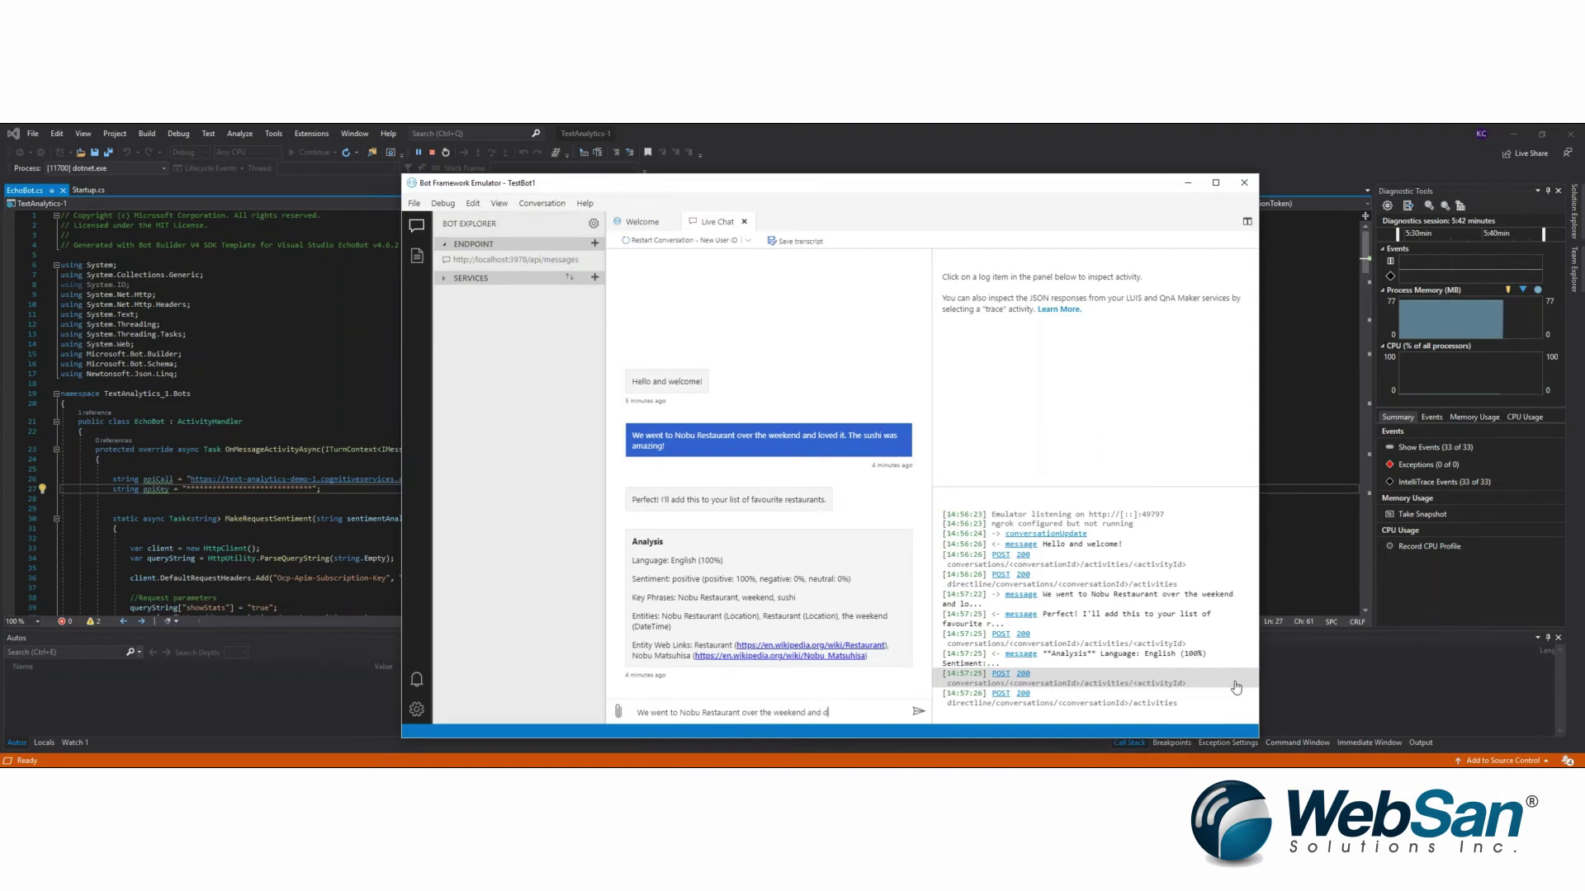
text(did not like)
text( T)
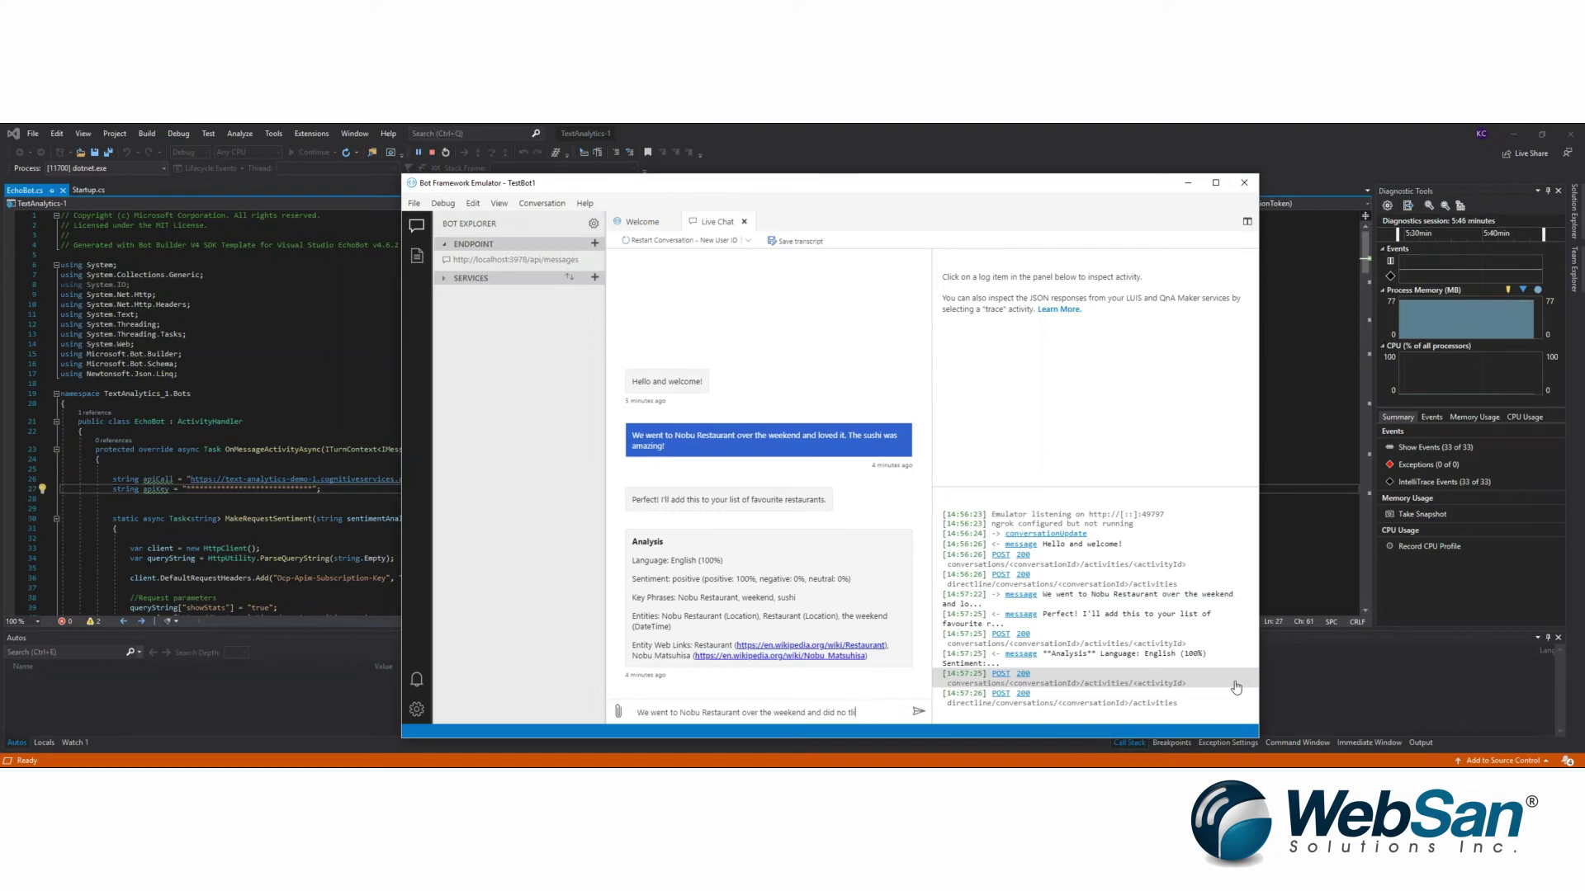
text(ike)
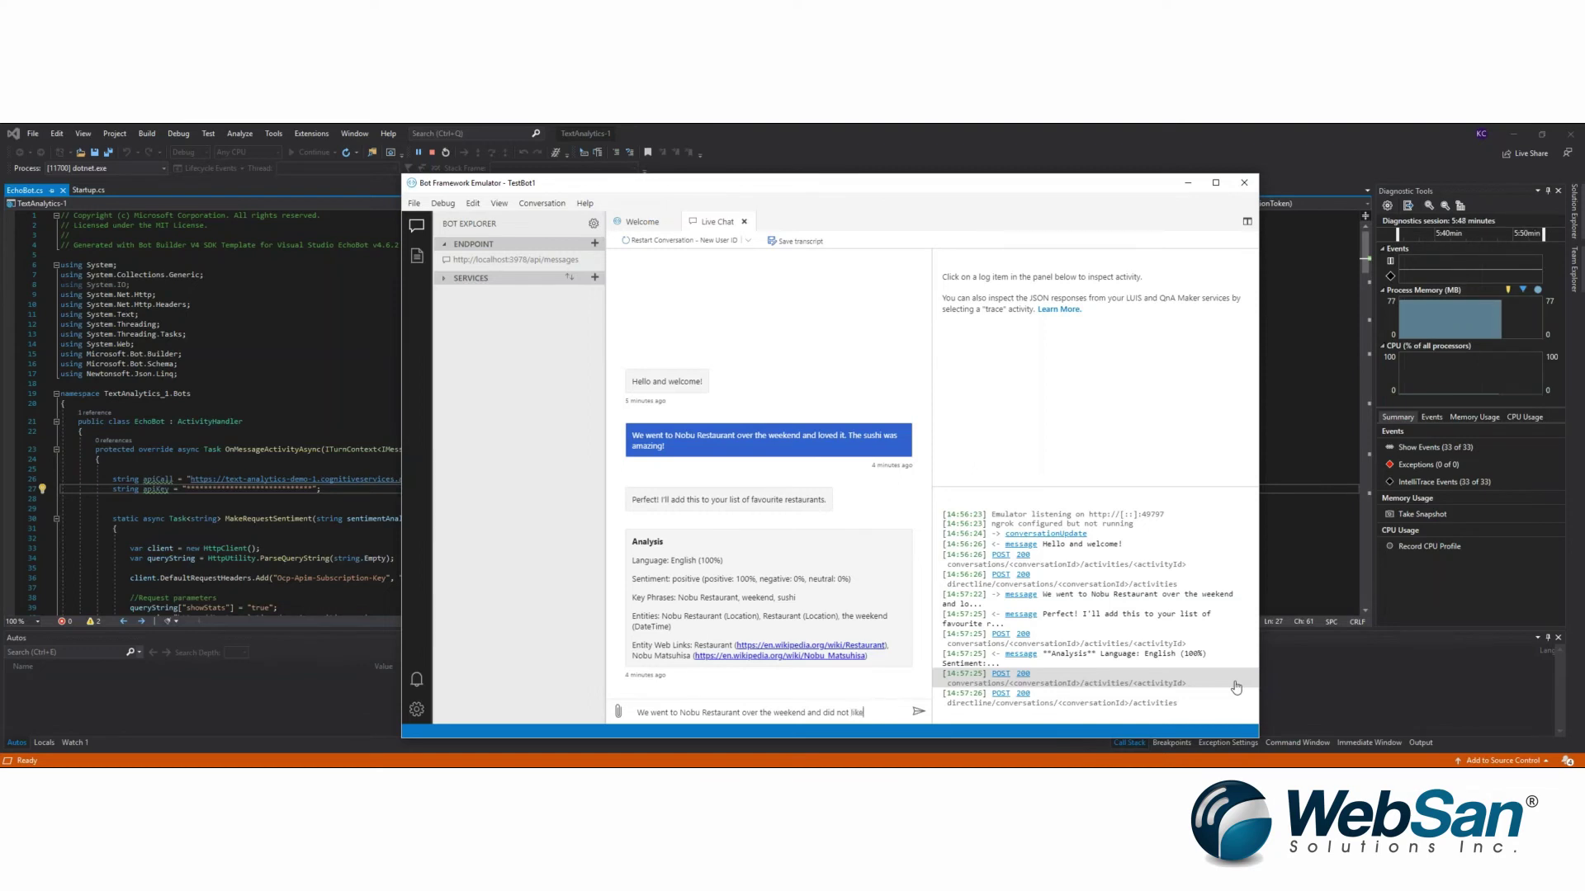
text( it. The sushi)
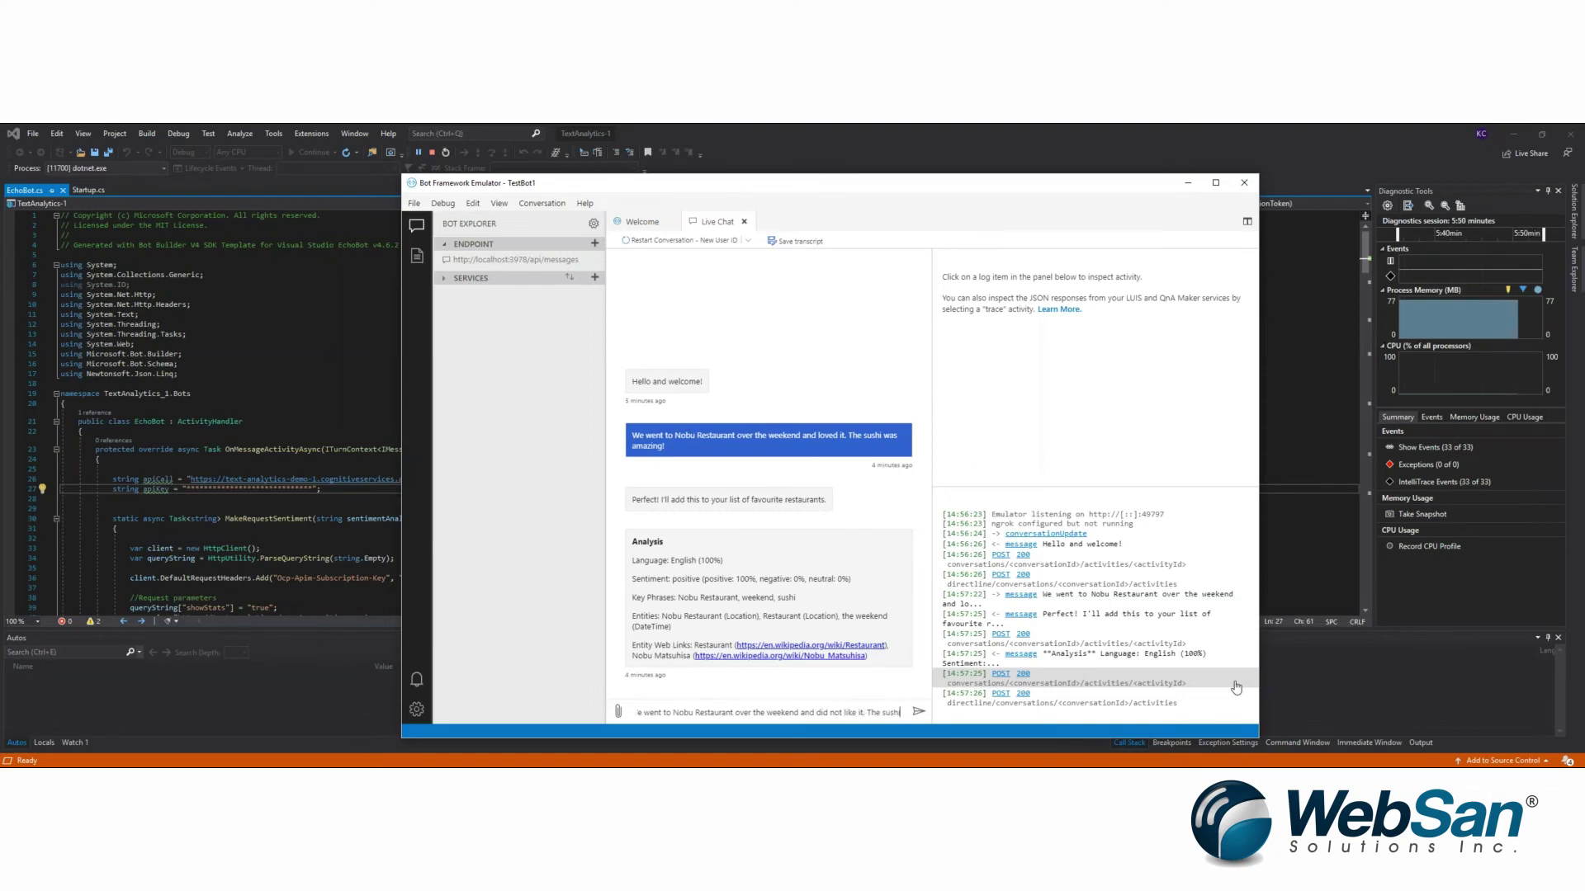
text( was stale)
text(.)
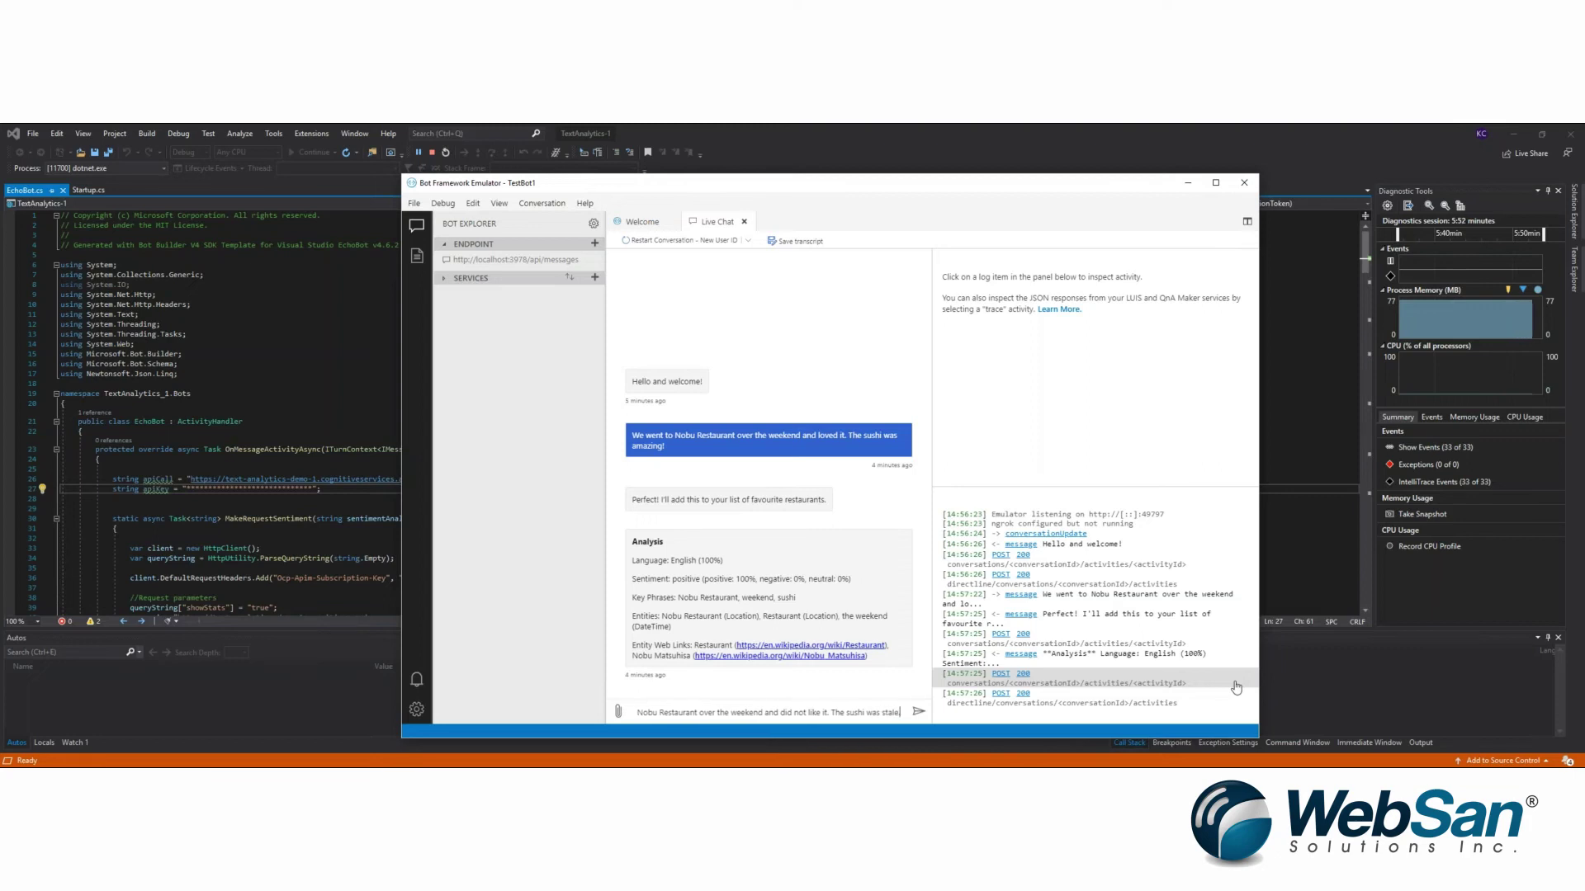
Send the stale-sushi Nobu review and receive an apology with 77% negative sentiment
key(Return)
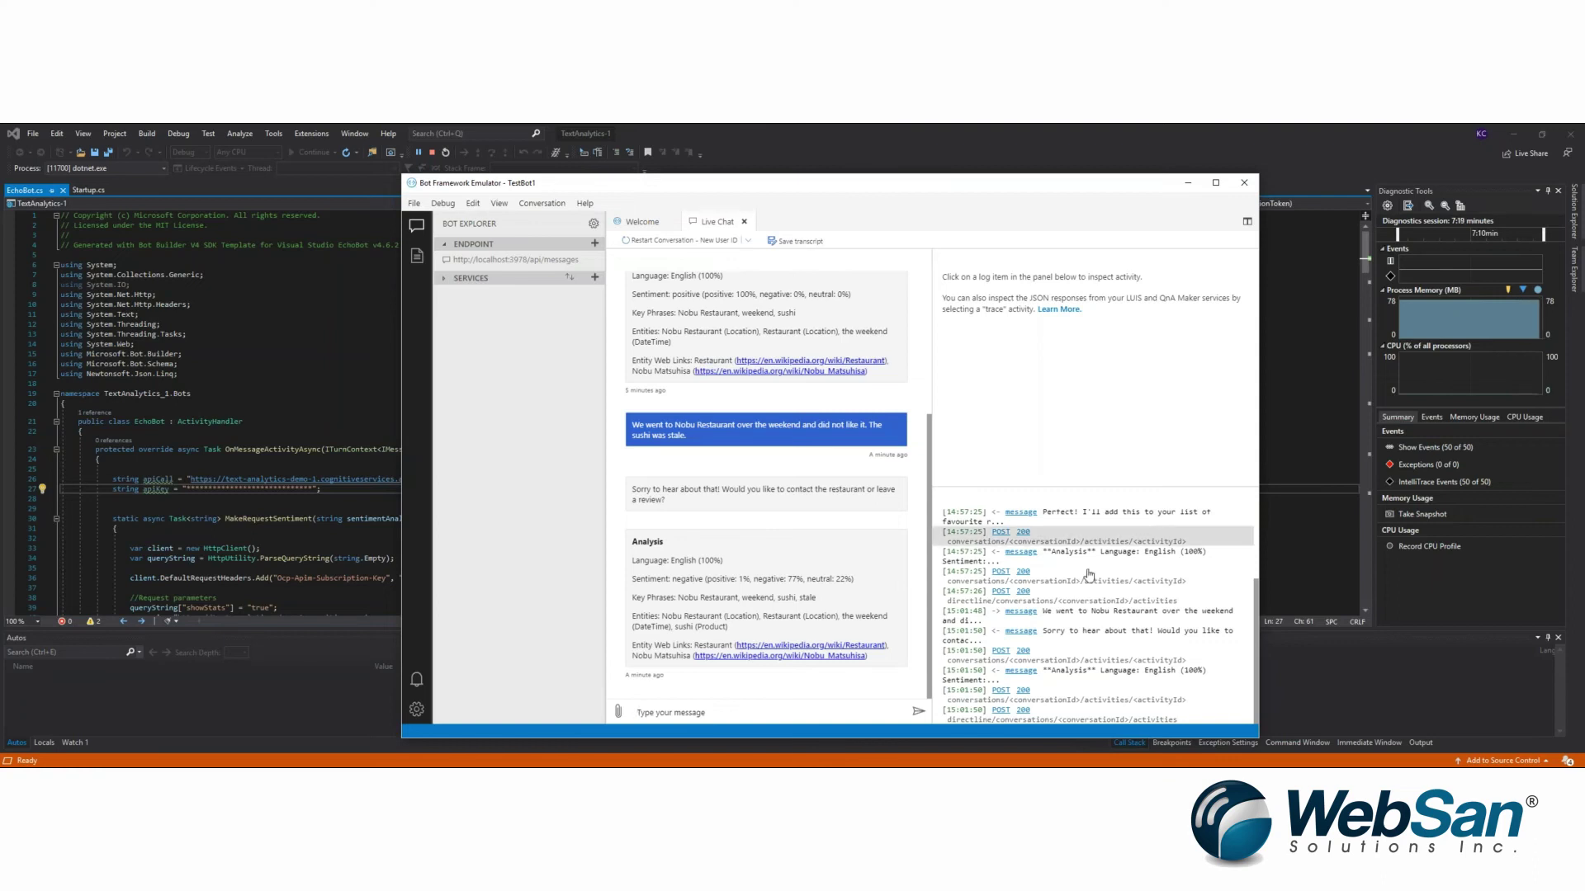
text(Co)
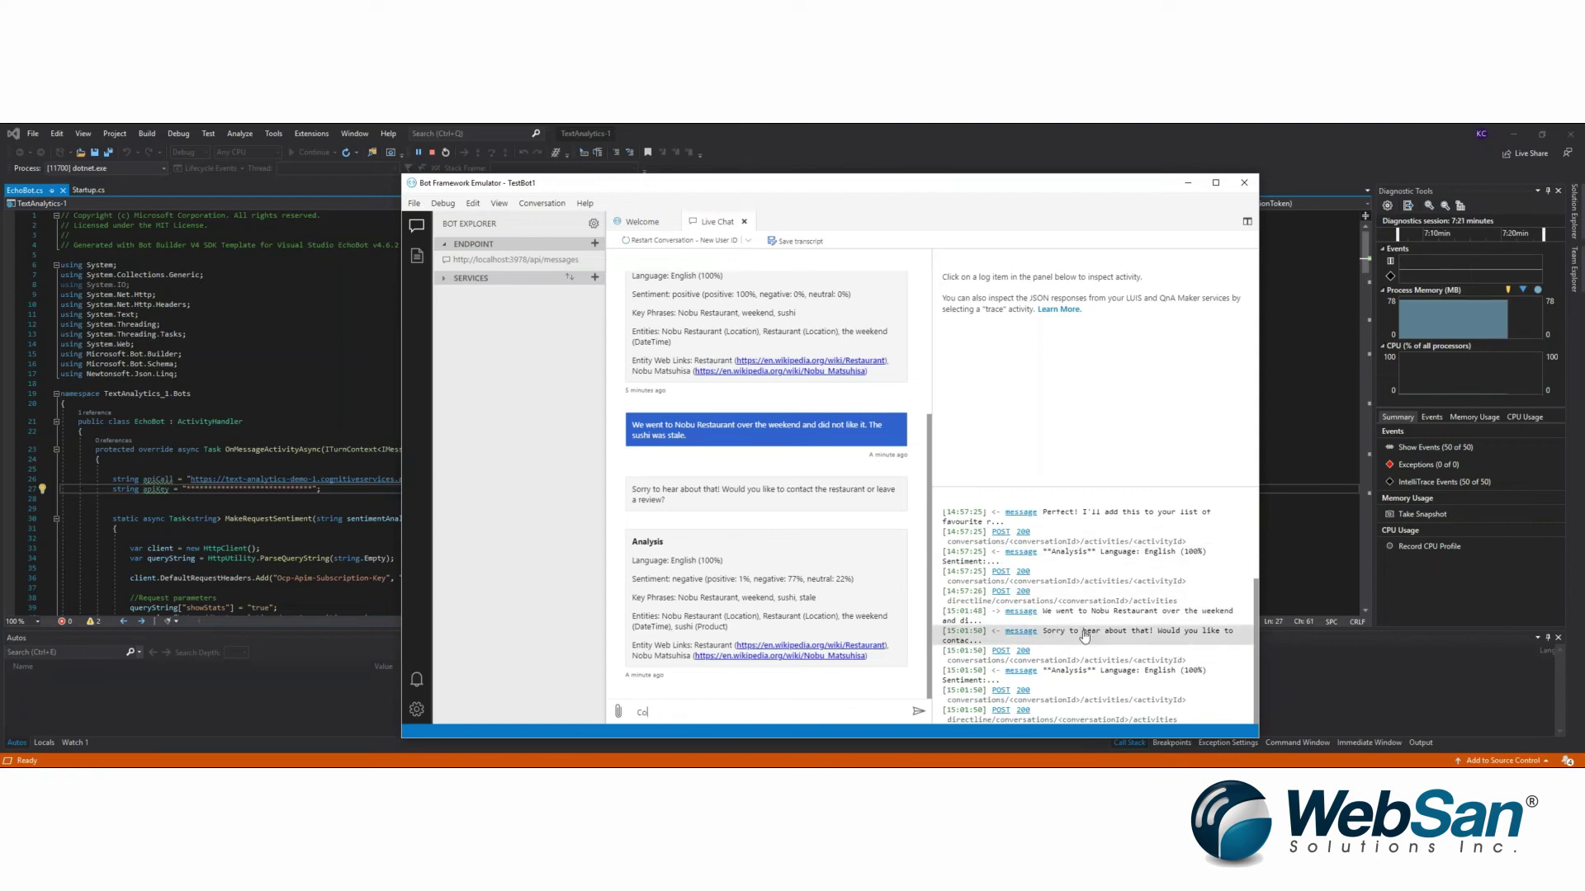
text(nnaissez-vous)
text(de bons re)
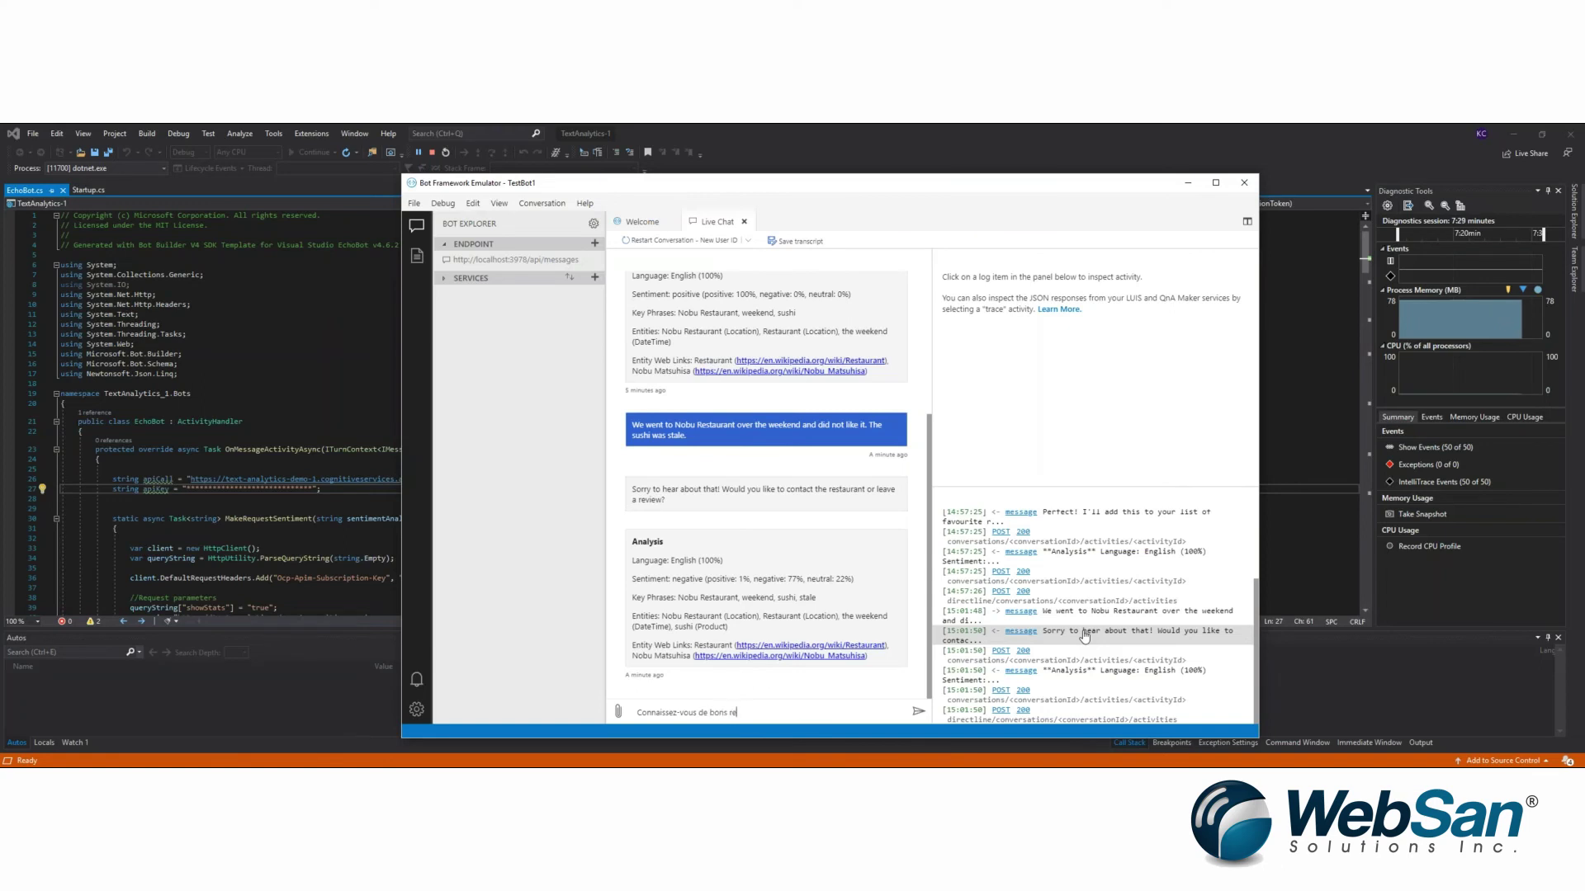
text(staurants)
text( de steak?)
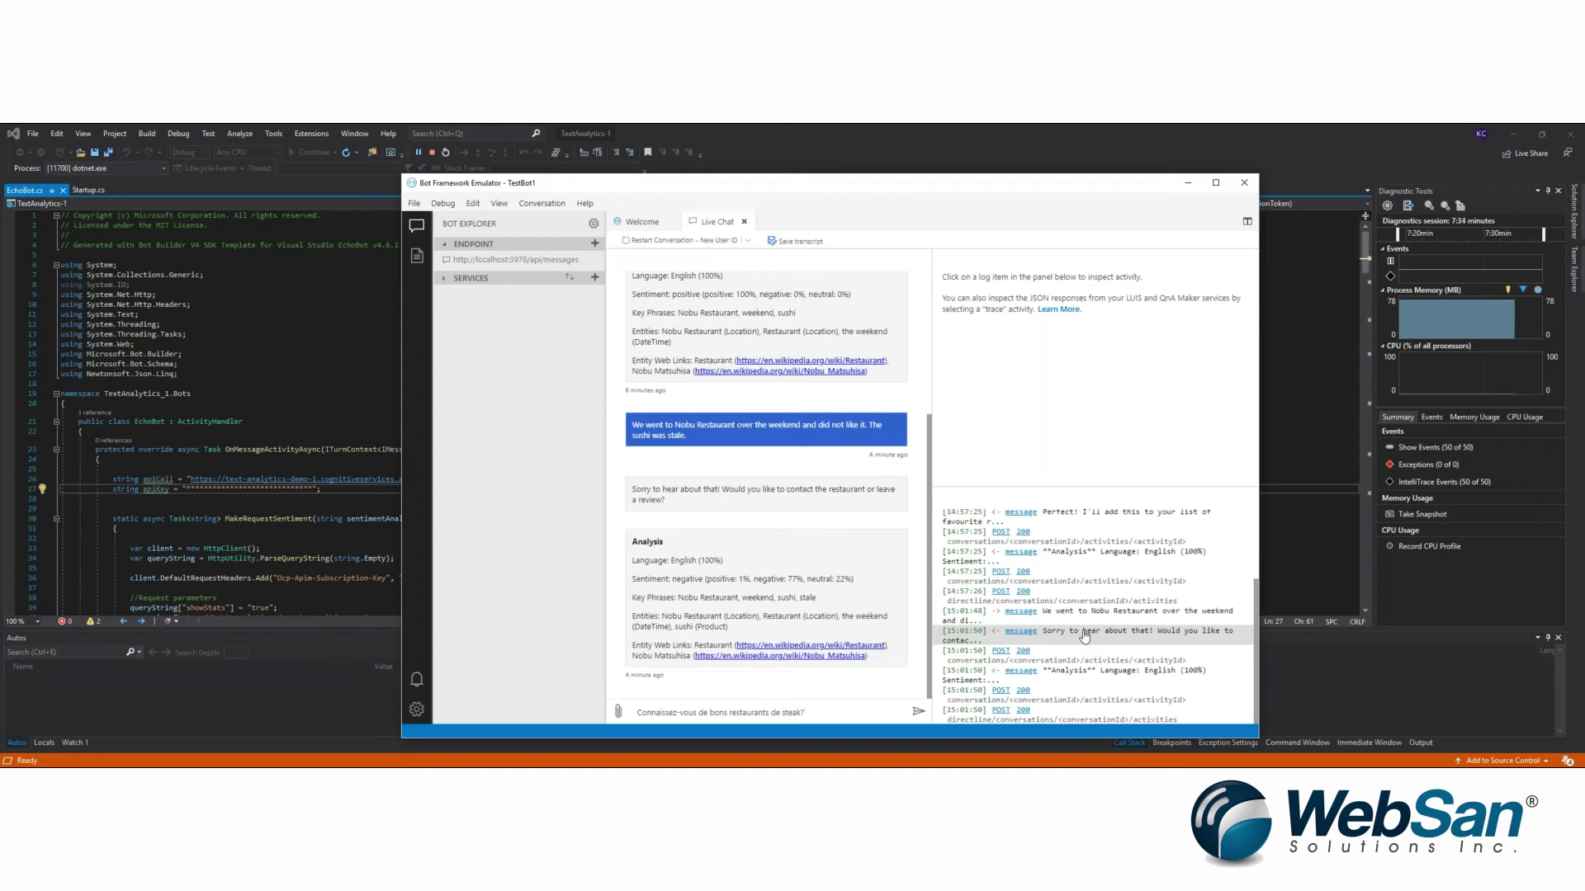
Send the French steak-restaurant question (98% neutral, French) and view the Text Analytics Bot Metrics report
key(Return)
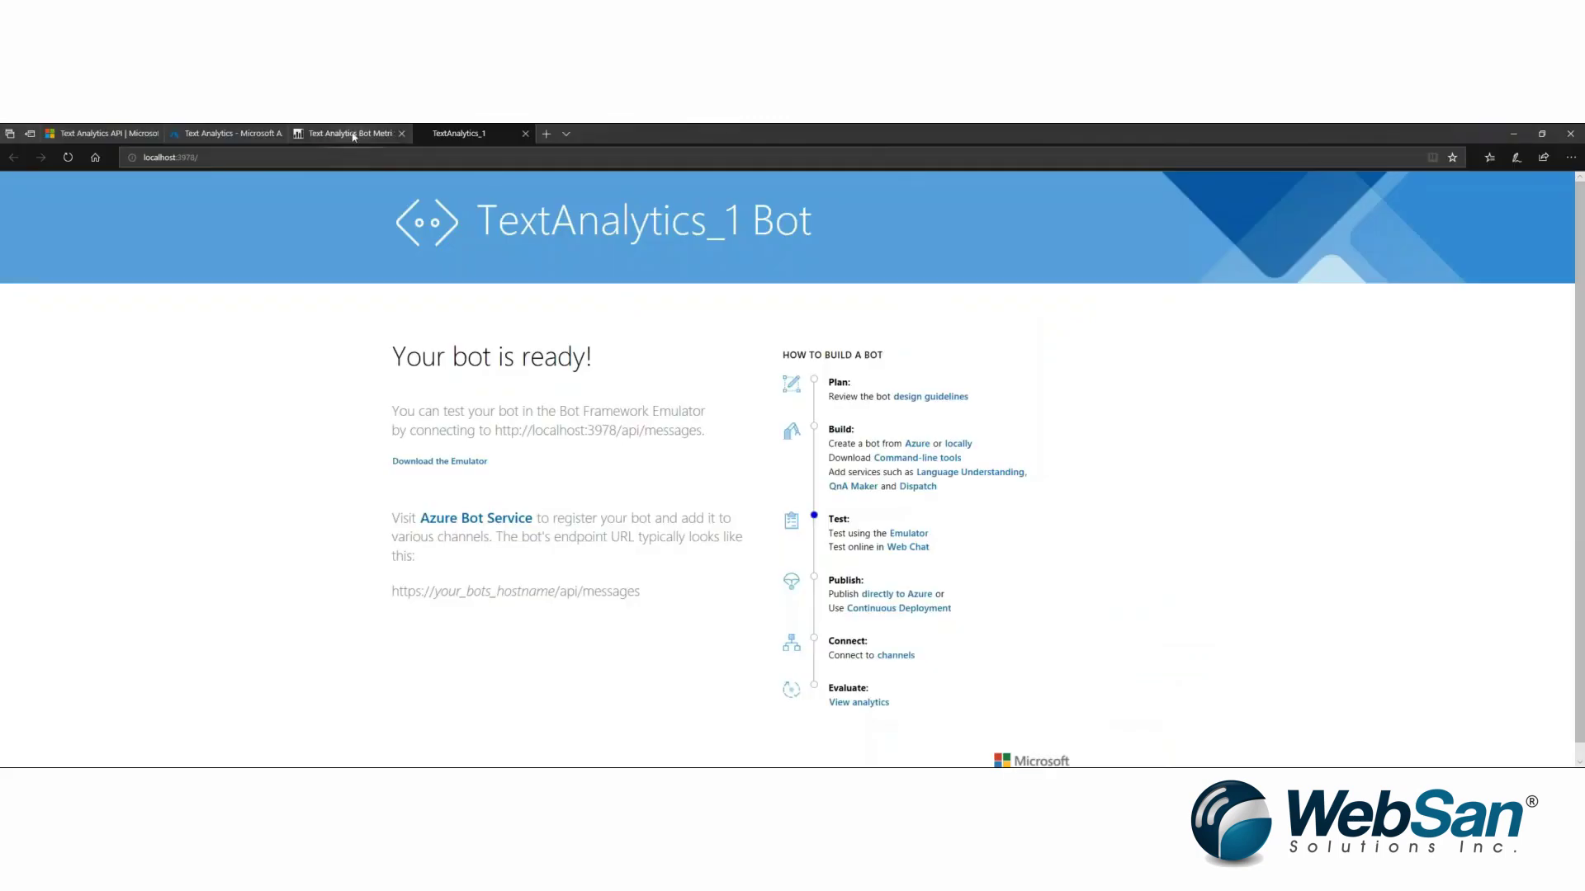
click(349, 133)
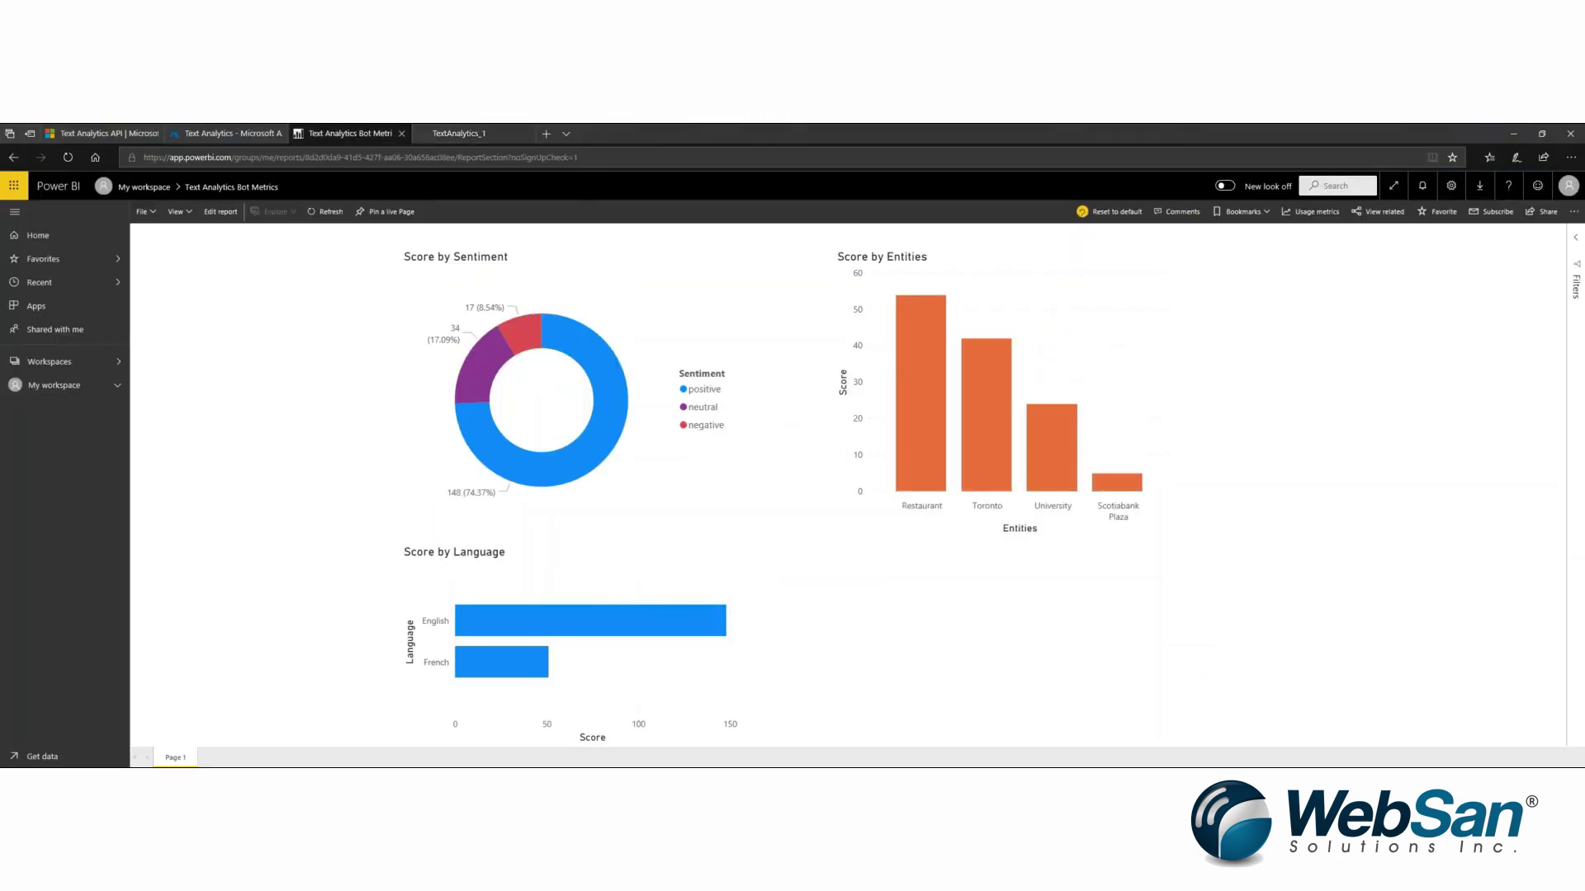